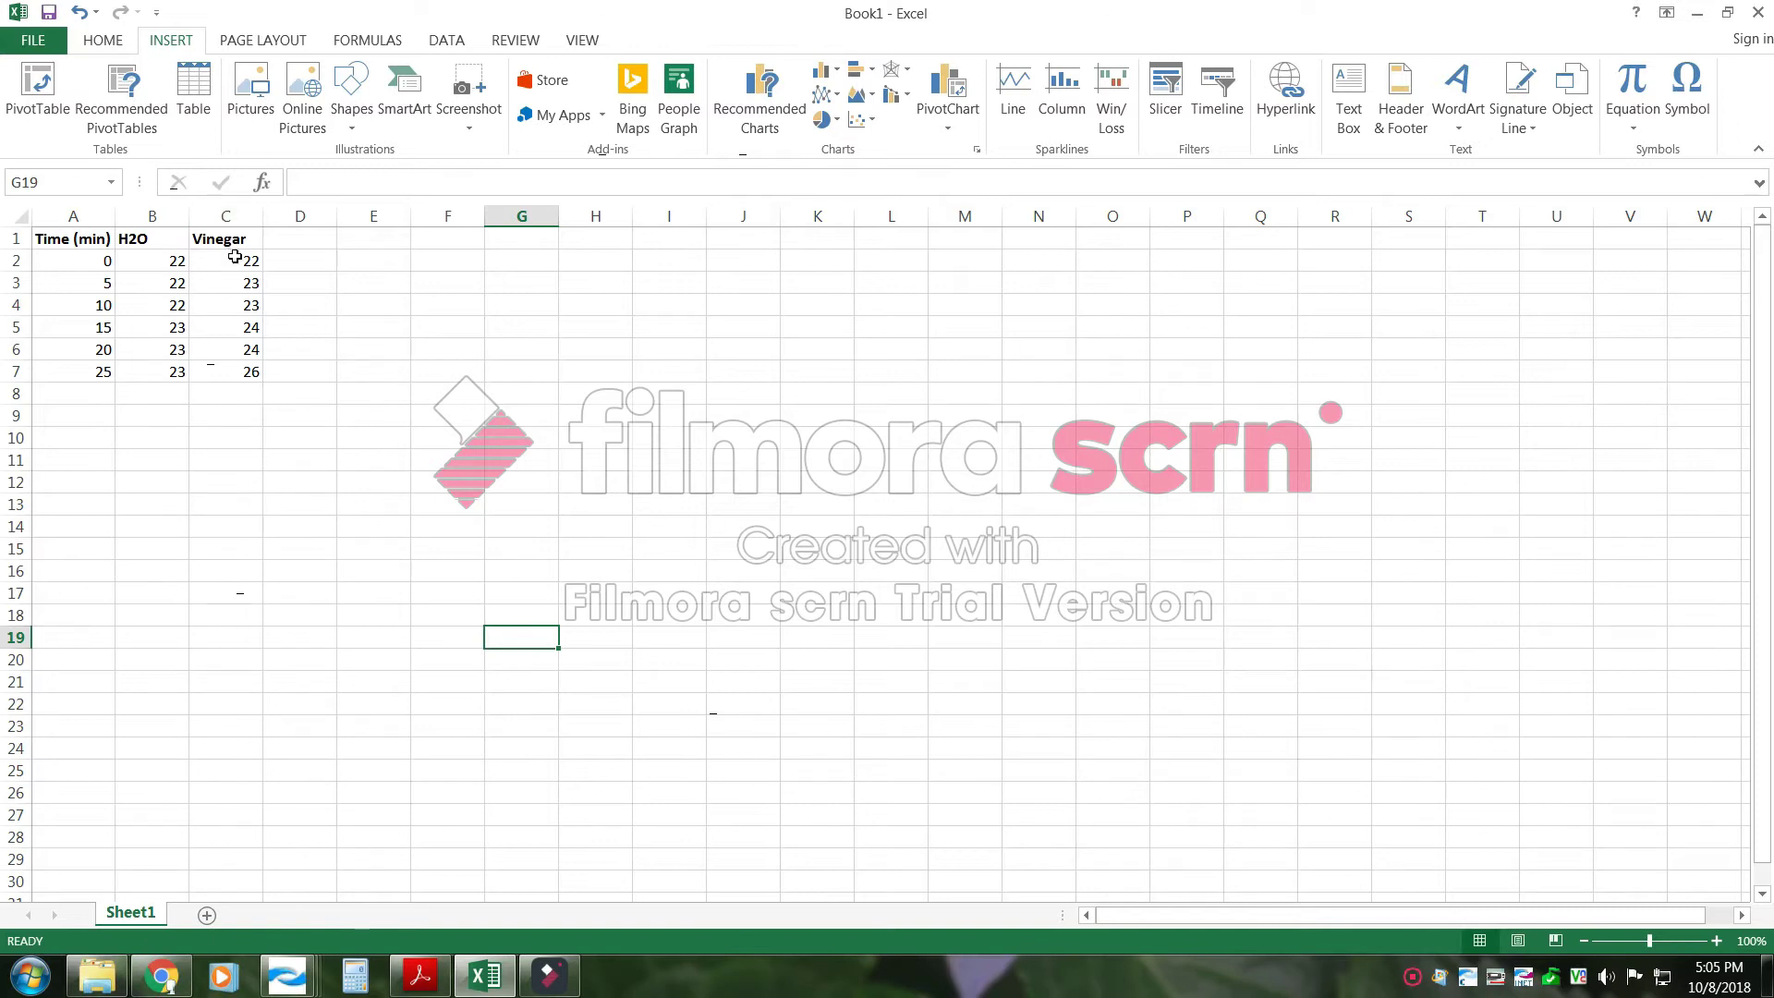
Insert a scatter chart with straight lines and markers from the Time, H2O and Vinegar data in A1:C7
drag(89, 245, 248, 376)
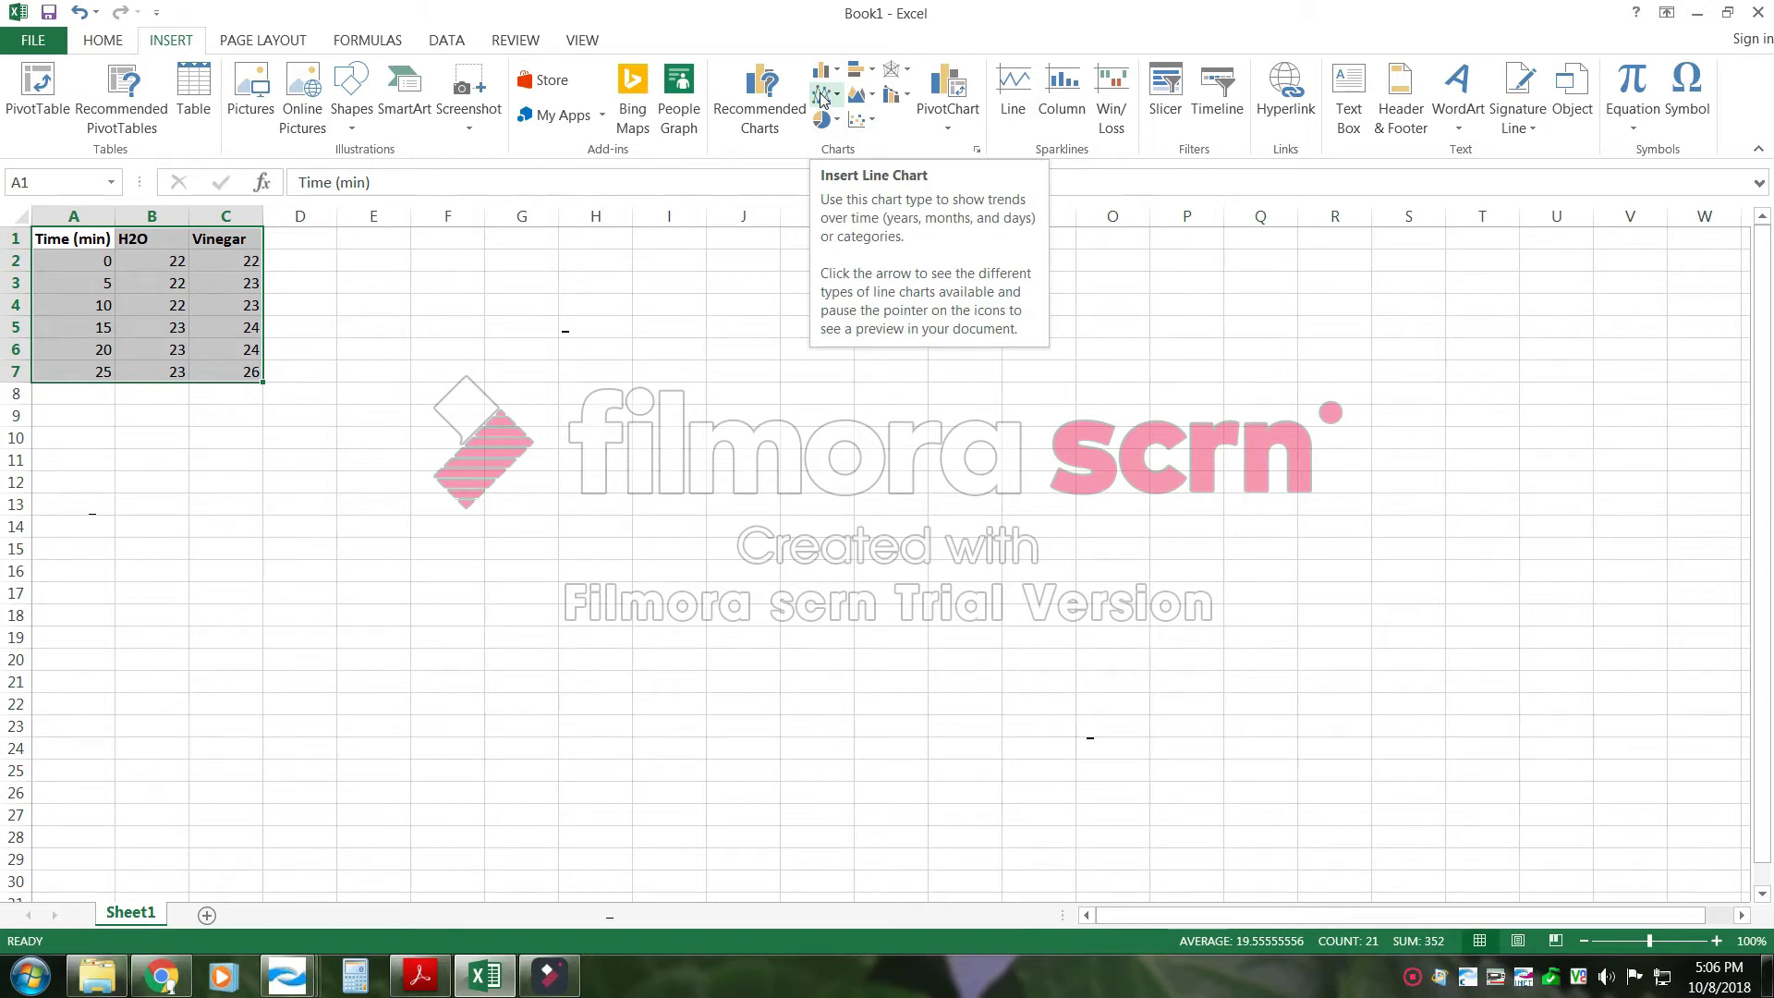
click(863, 126)
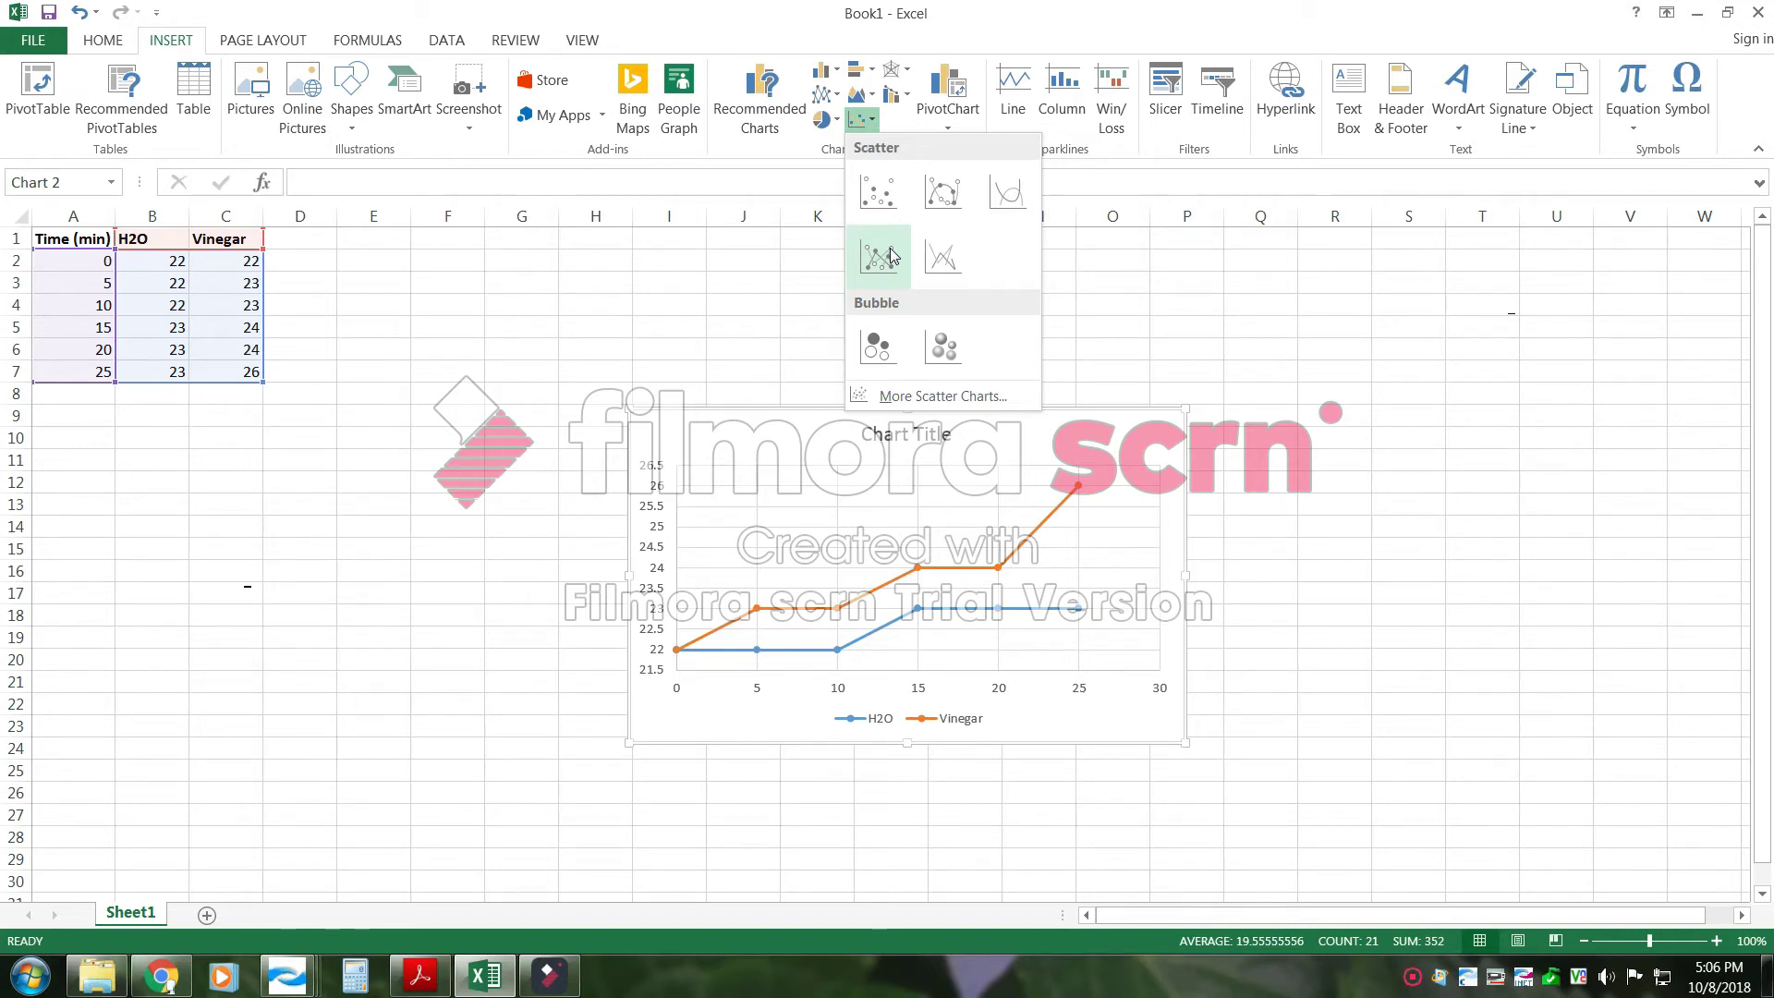
click(891, 249)
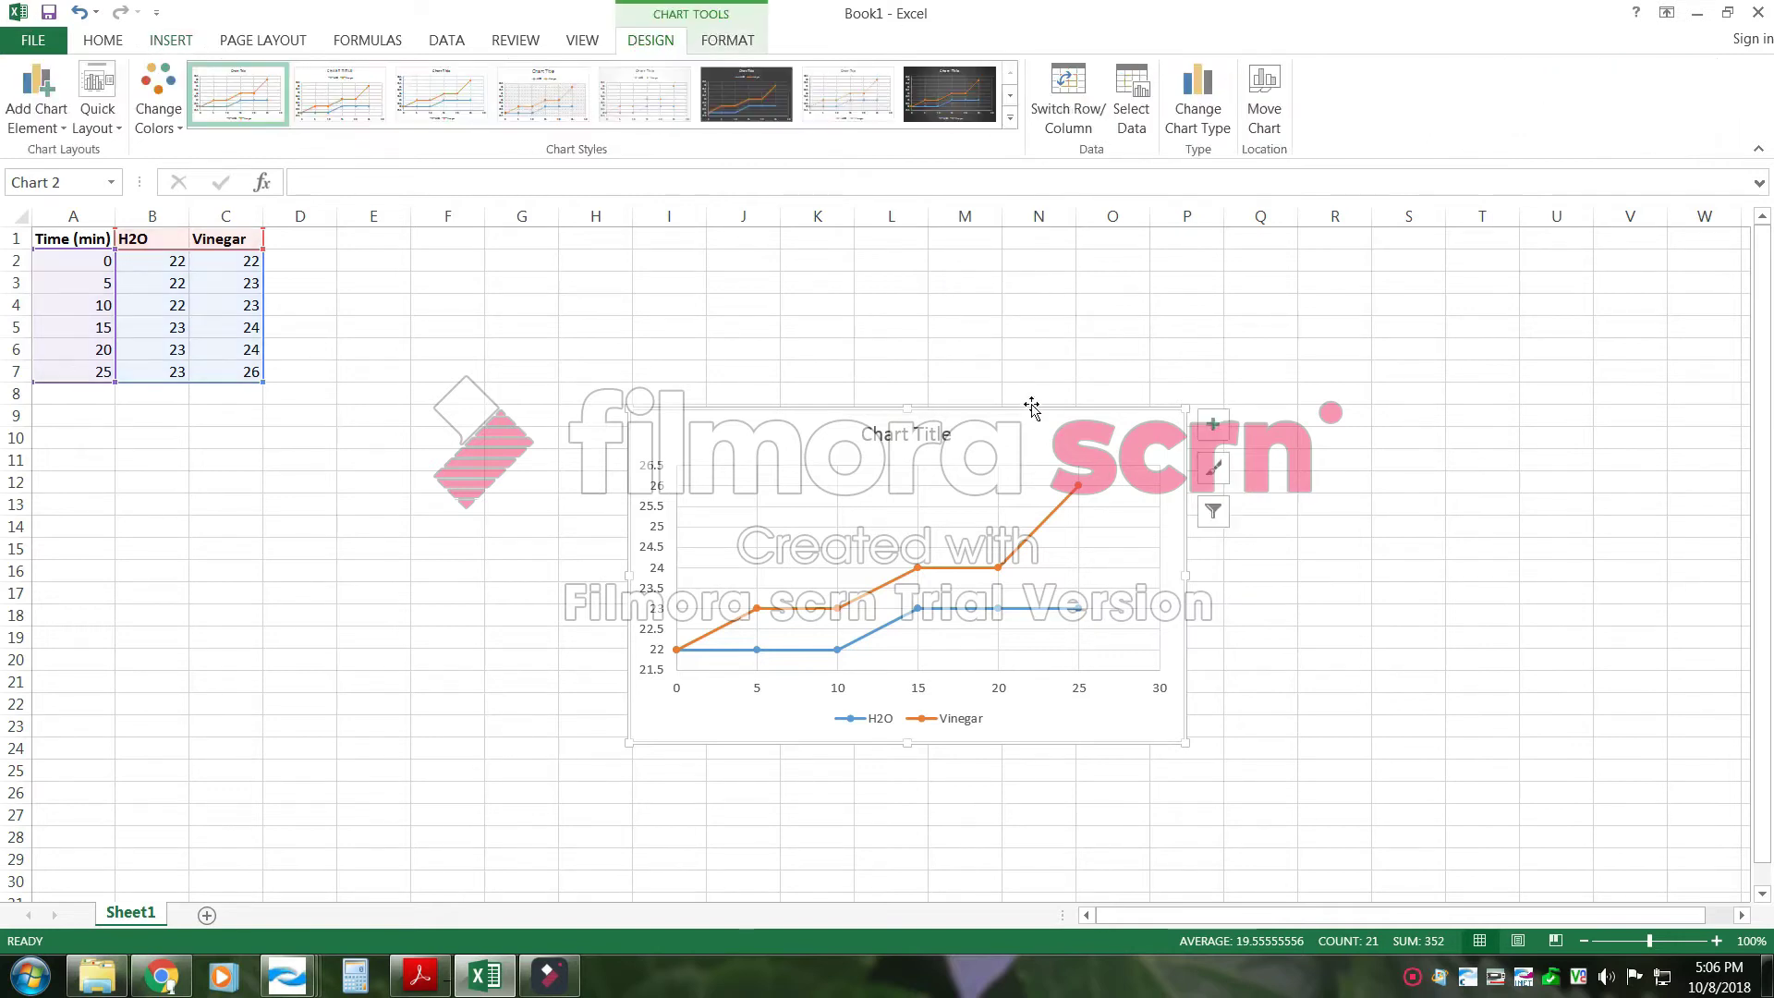
Place the chart directly below the data table and enlarge it slightly
drag(1023, 425, 470, 431)
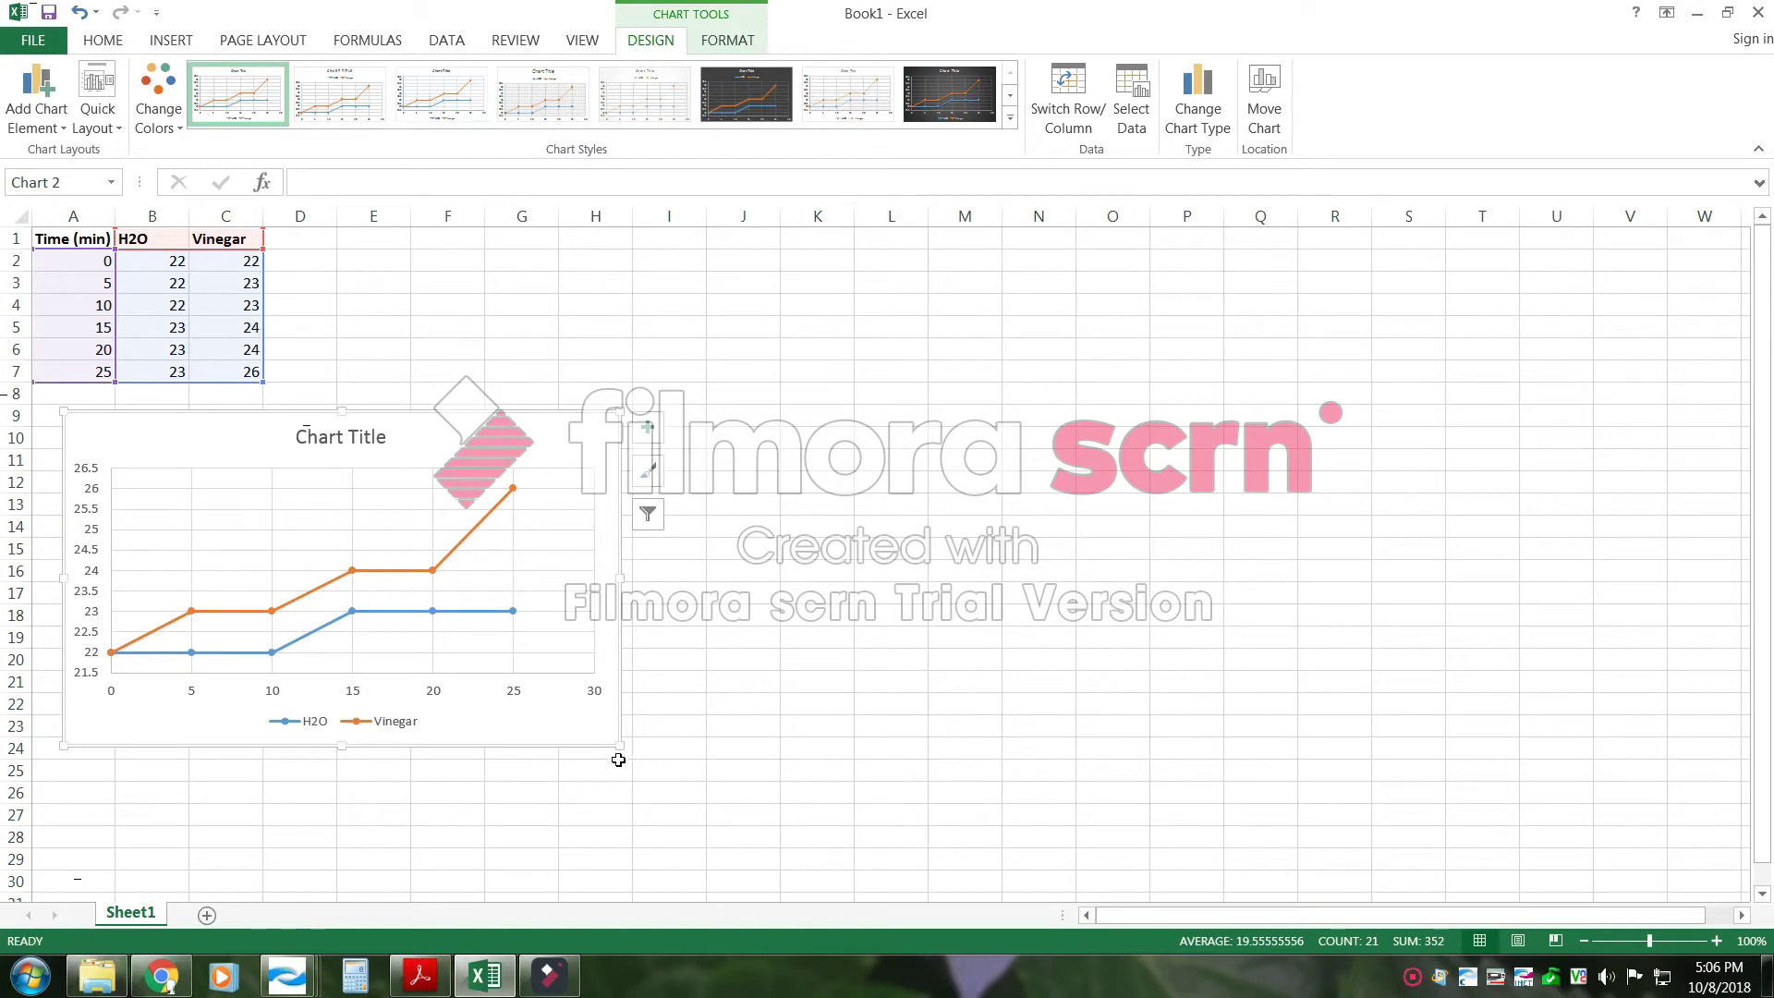
drag(619, 745, 667, 786)
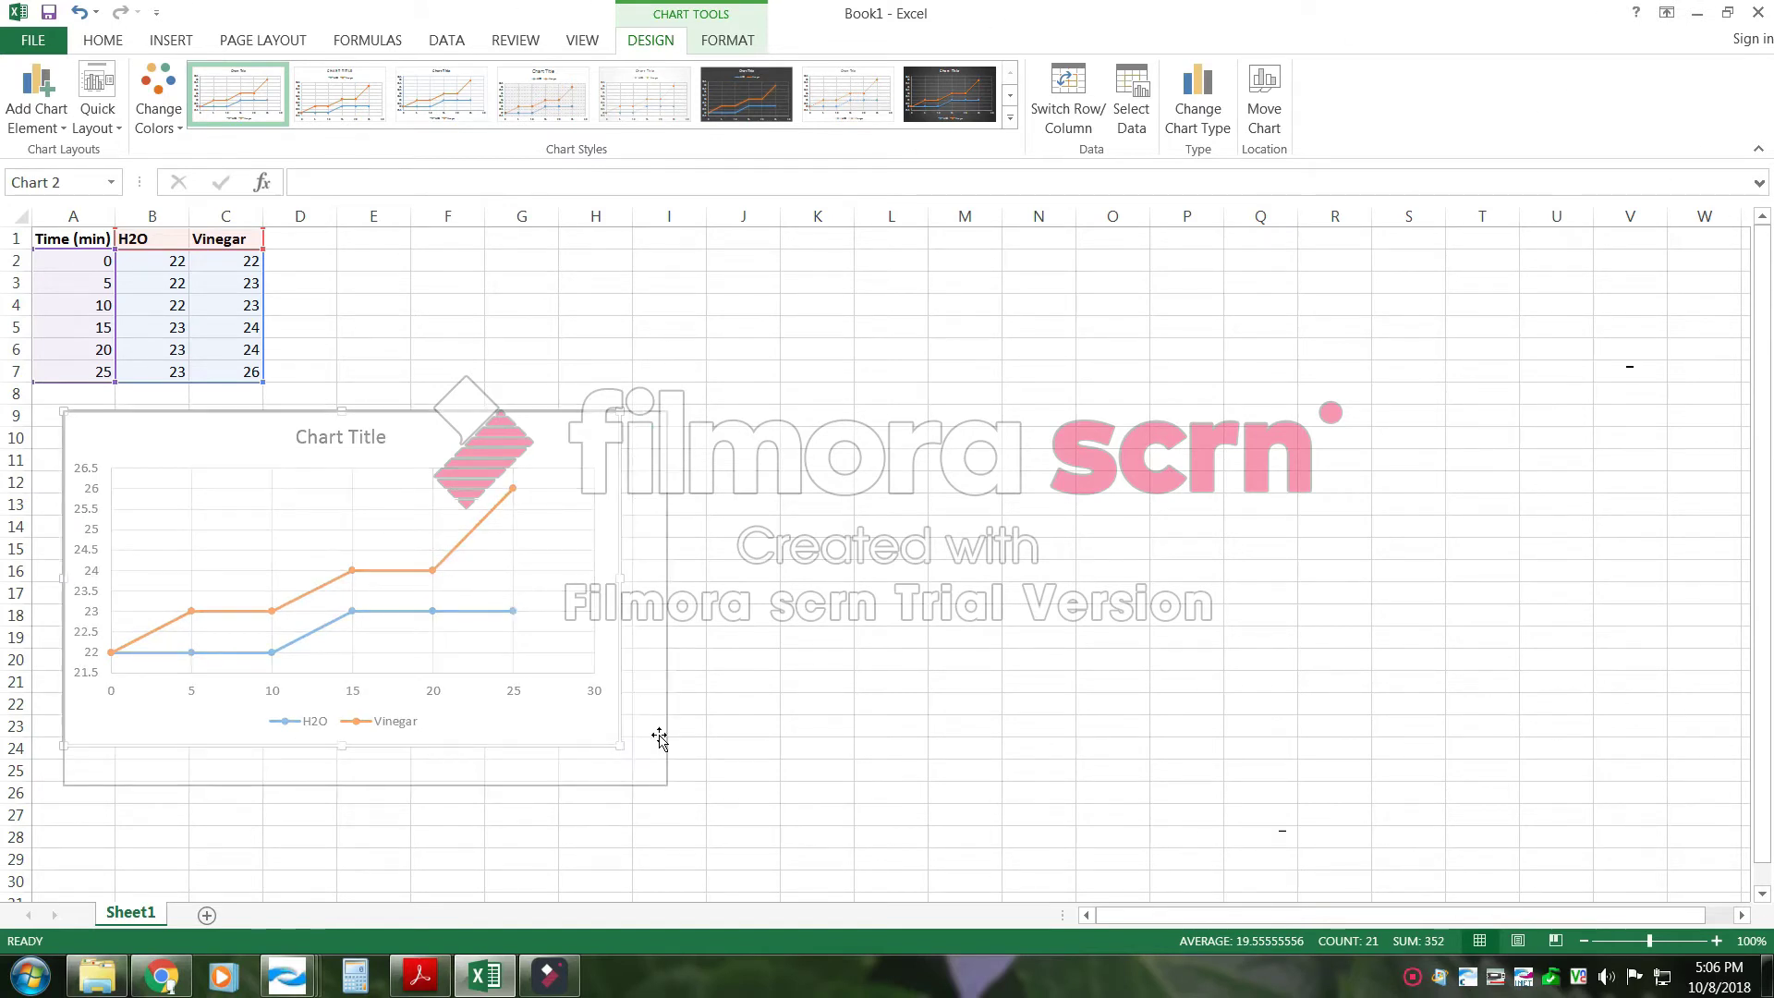
Set the chart title to "TIme v. Temp" and add axis titles to the chart
click(386, 438)
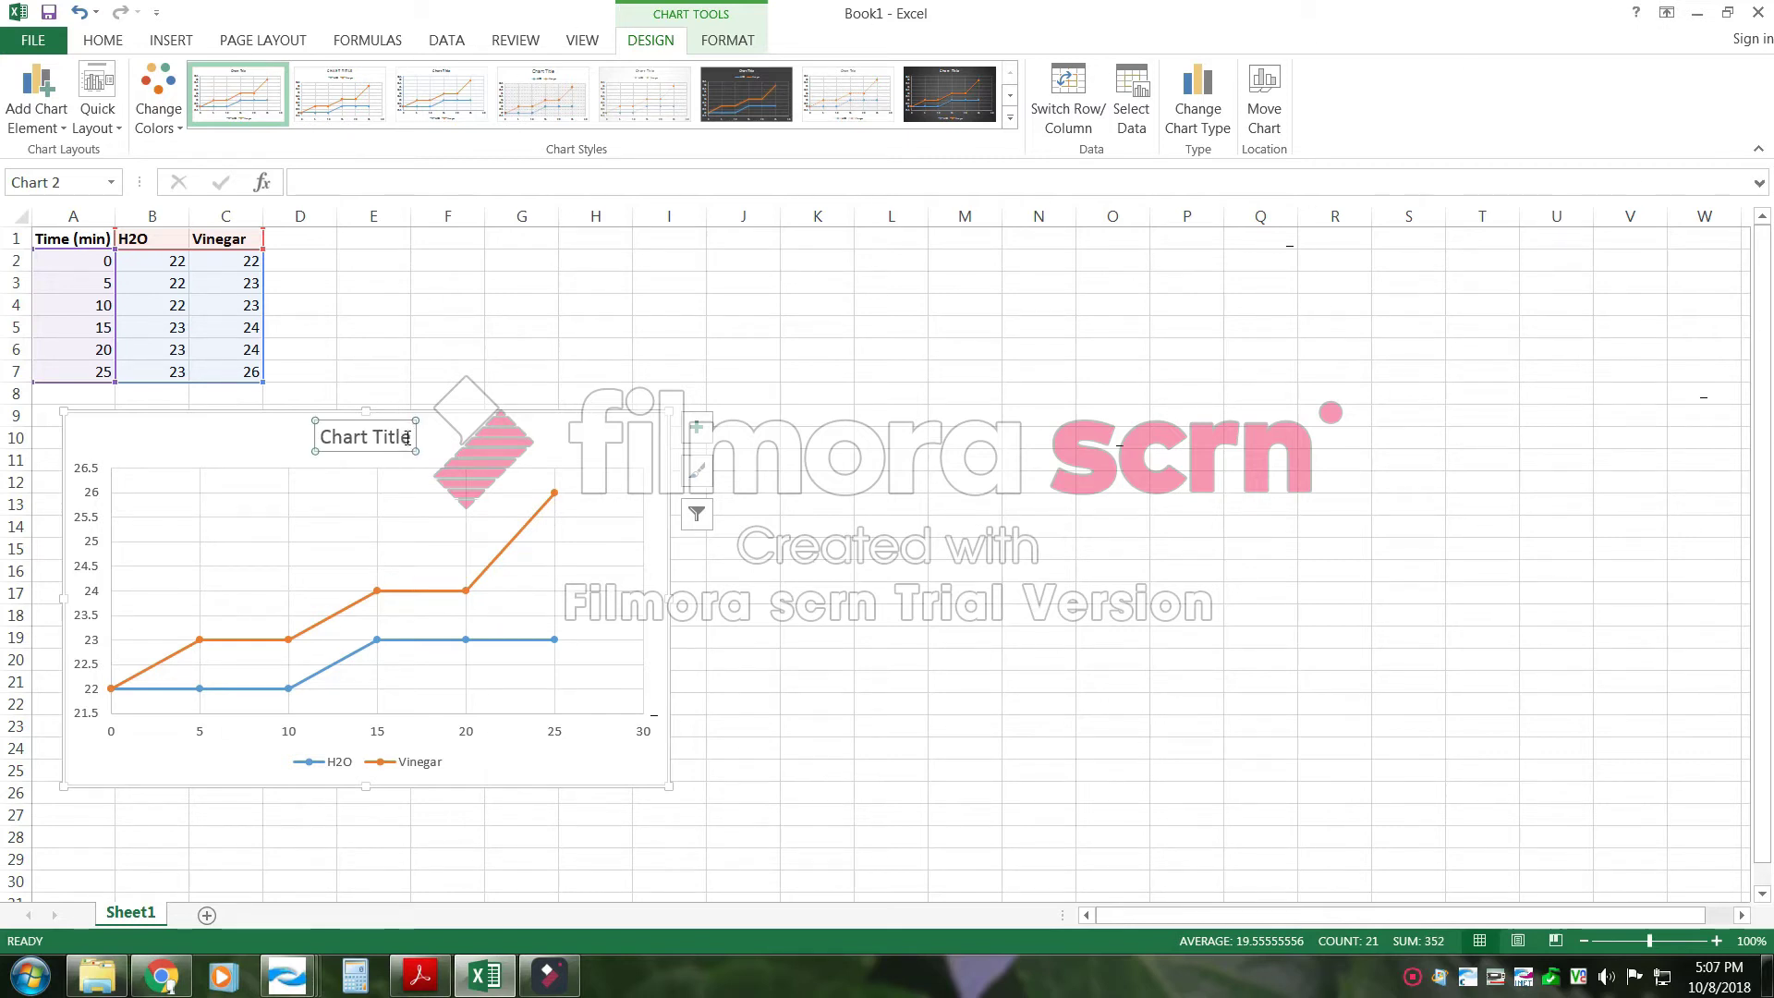
drag(407, 438, 320, 437)
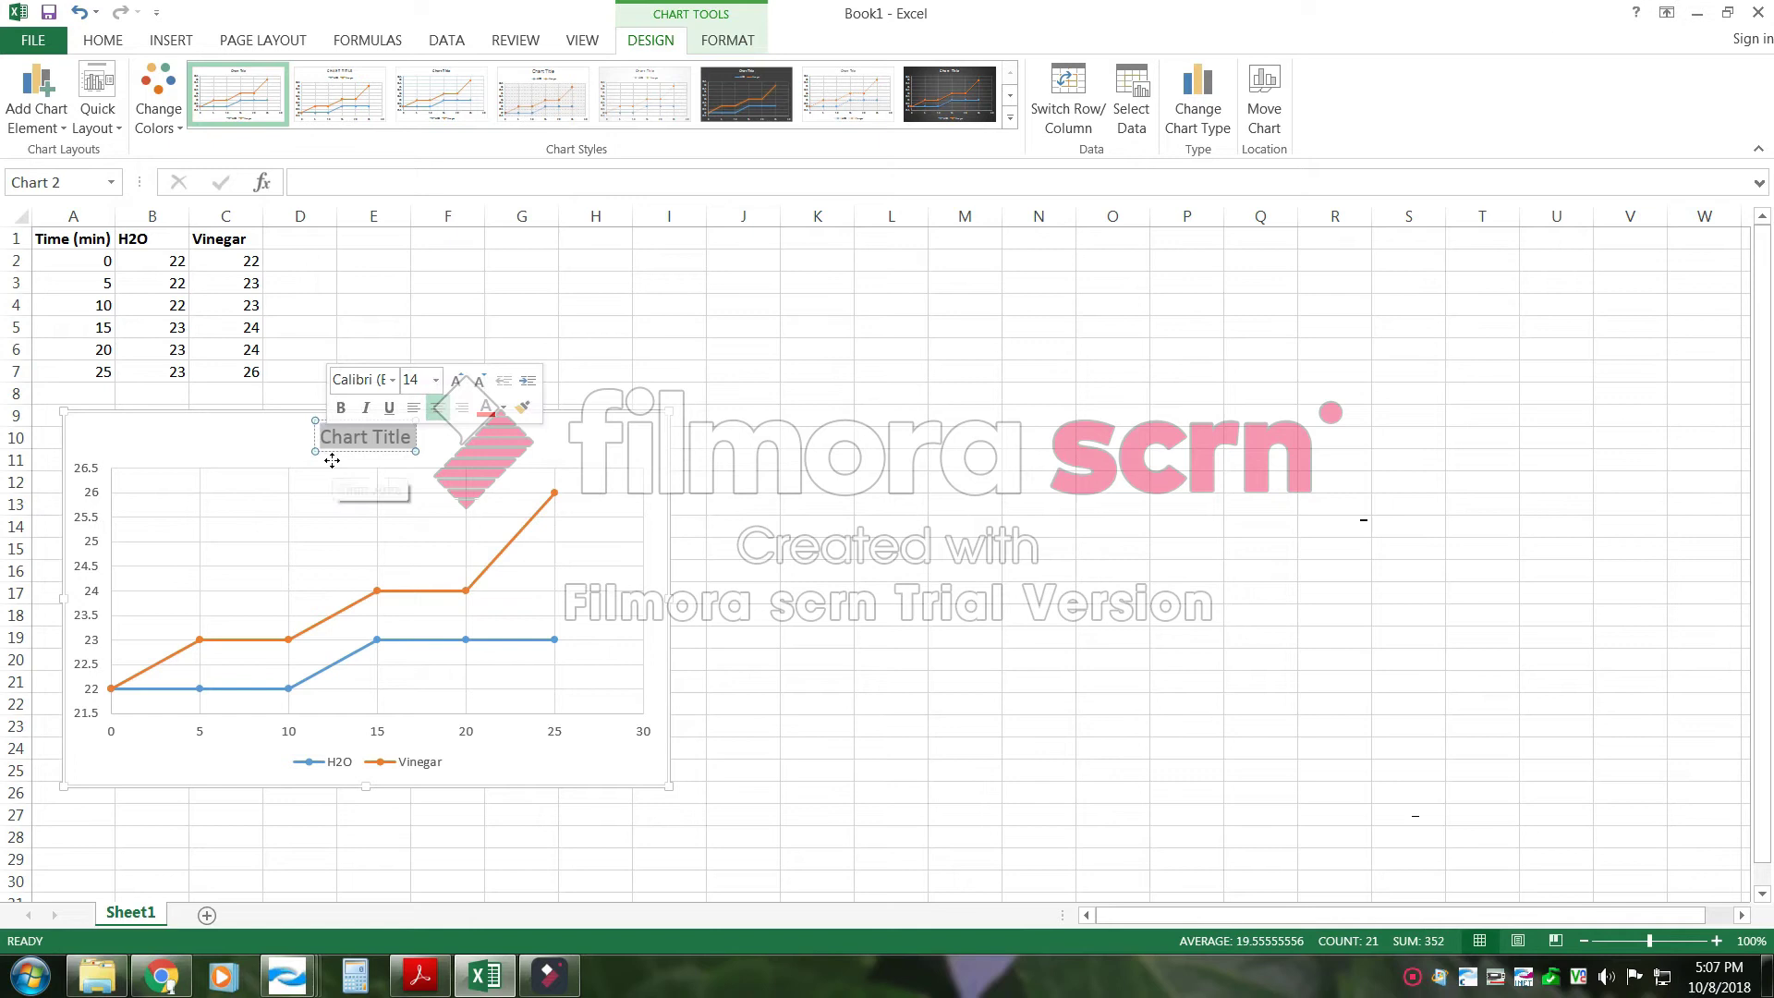
text(TIme v. Temp)
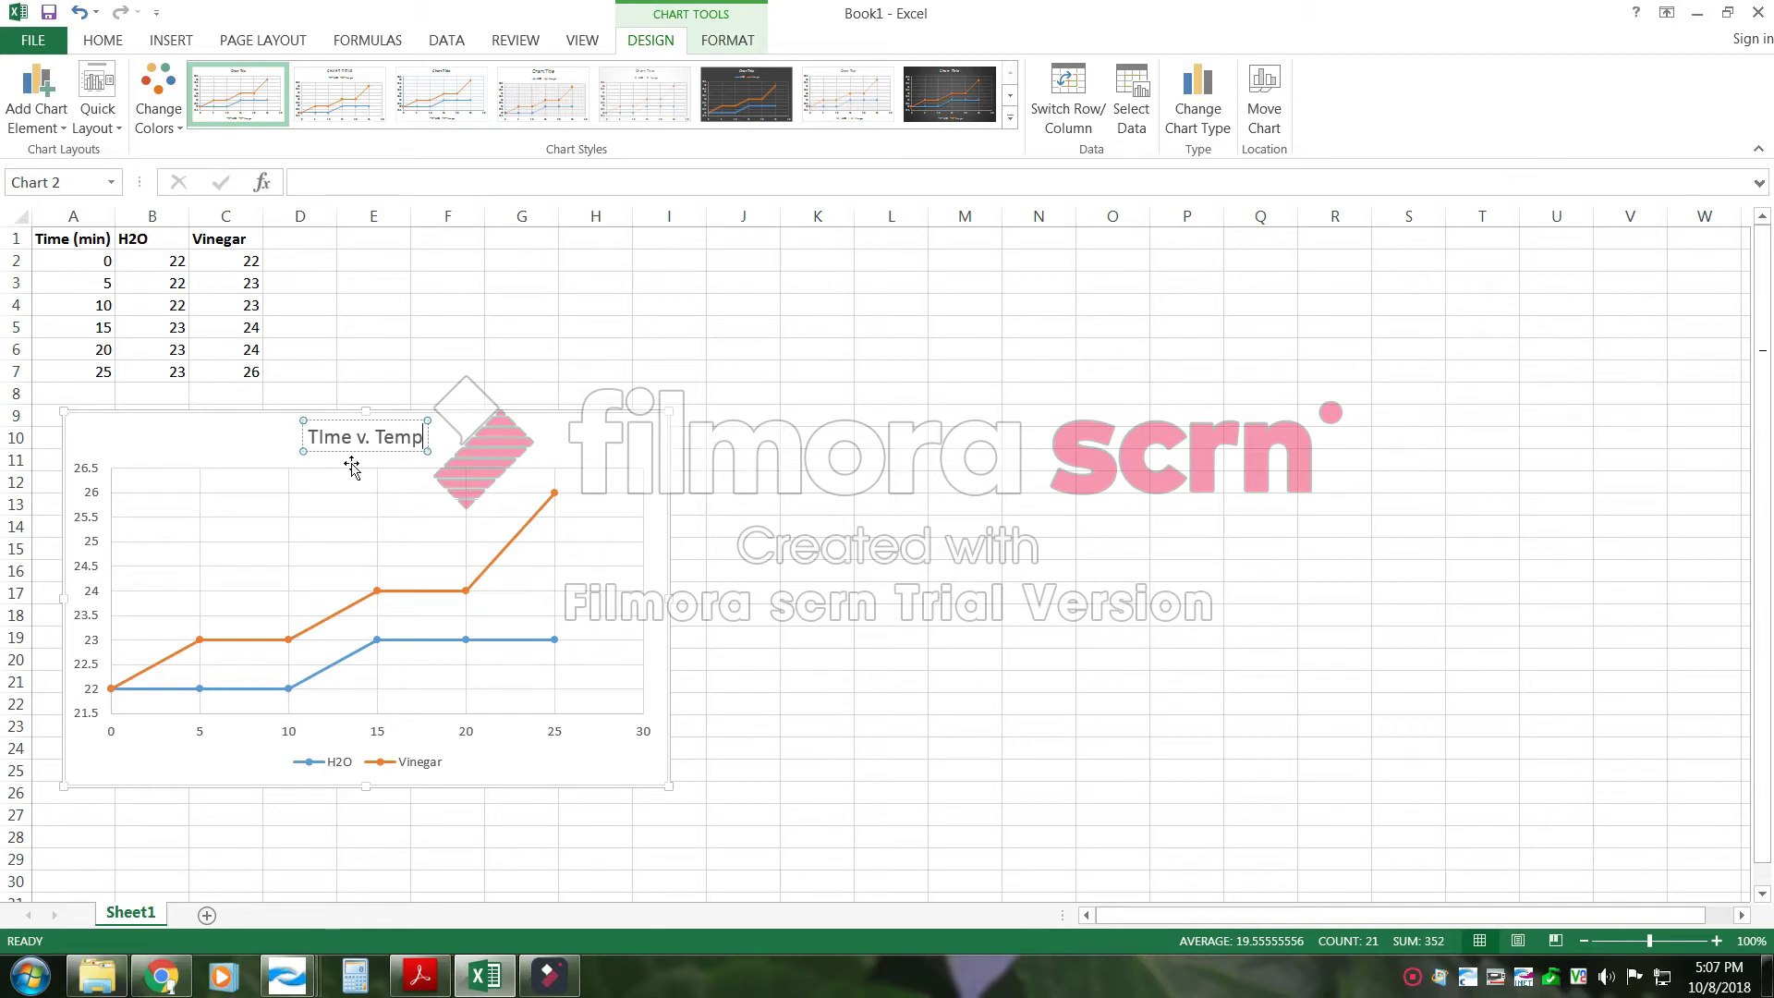
click(644, 445)
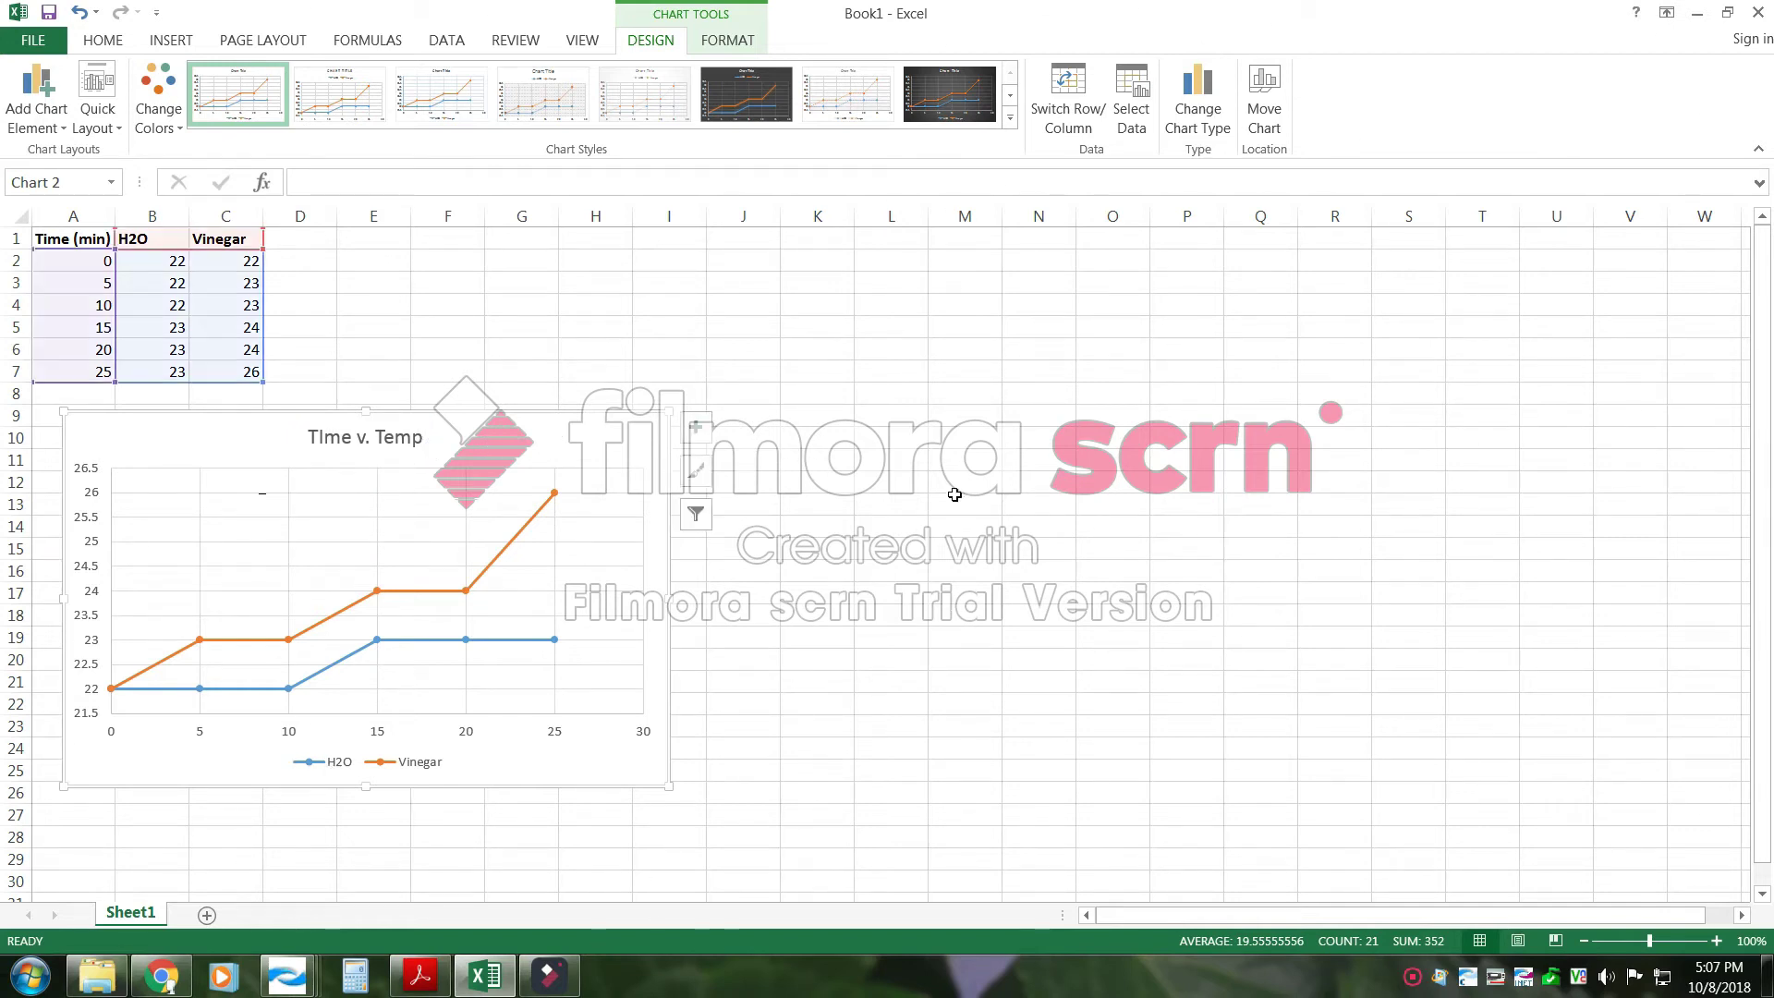
click(706, 434)
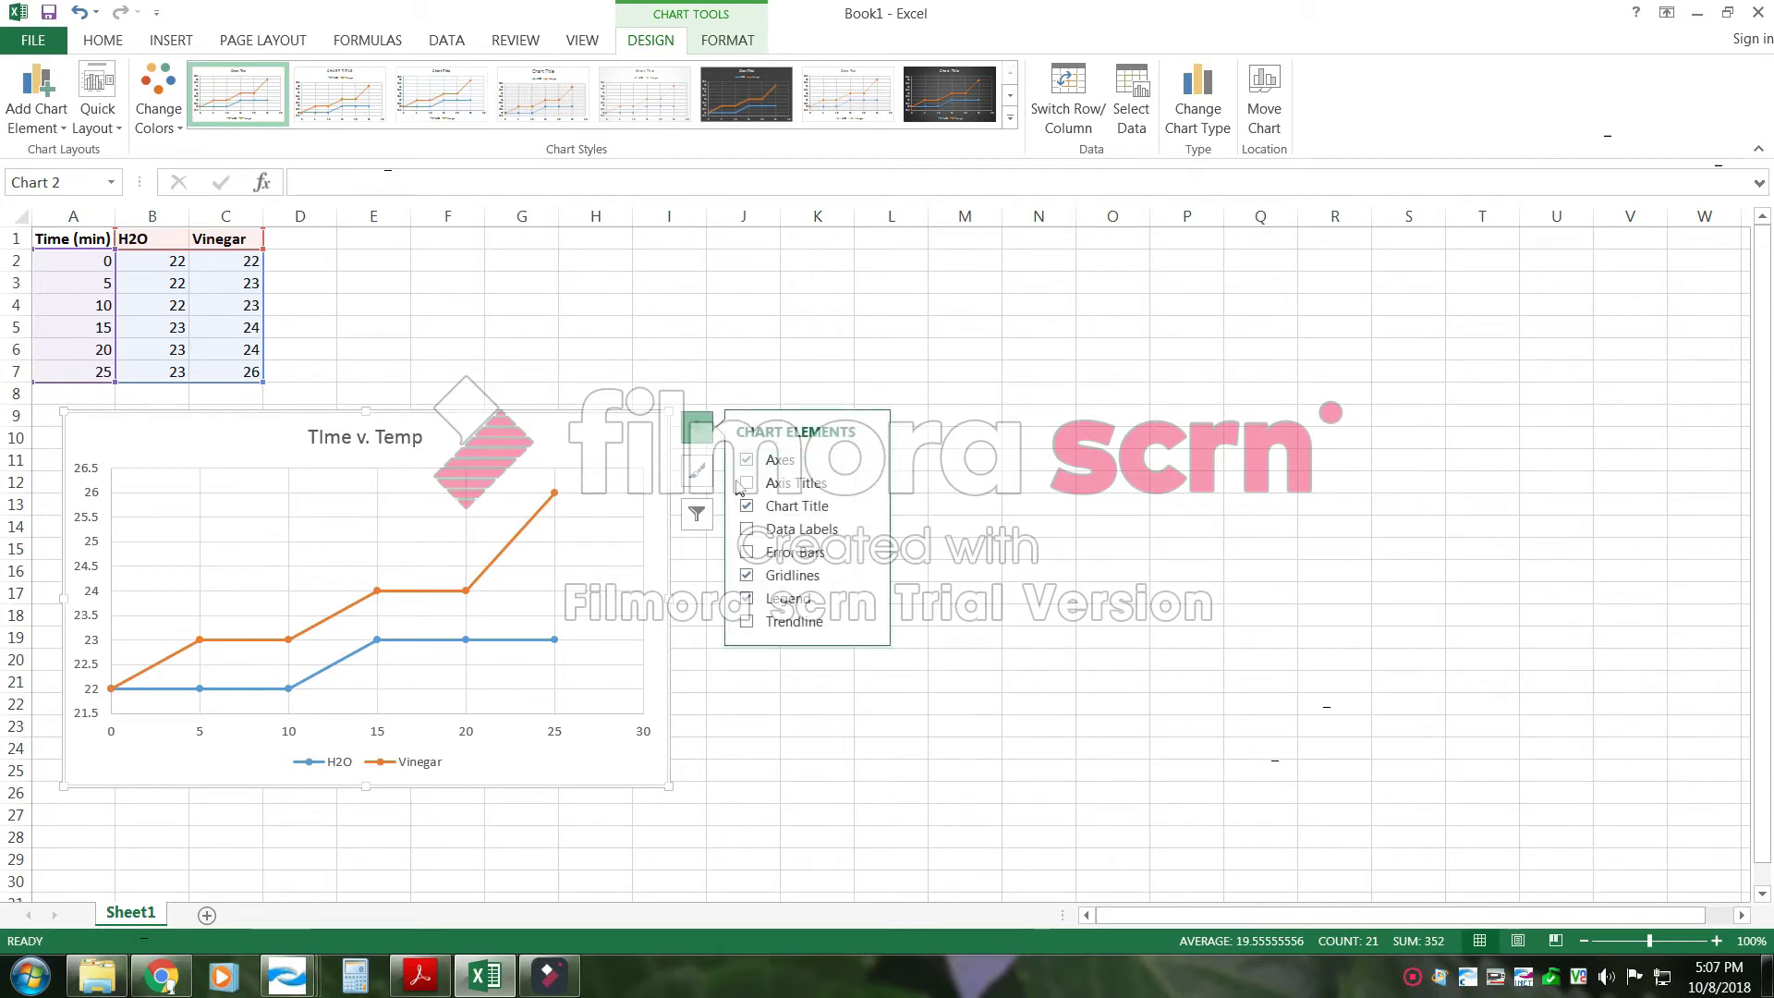
click(745, 484)
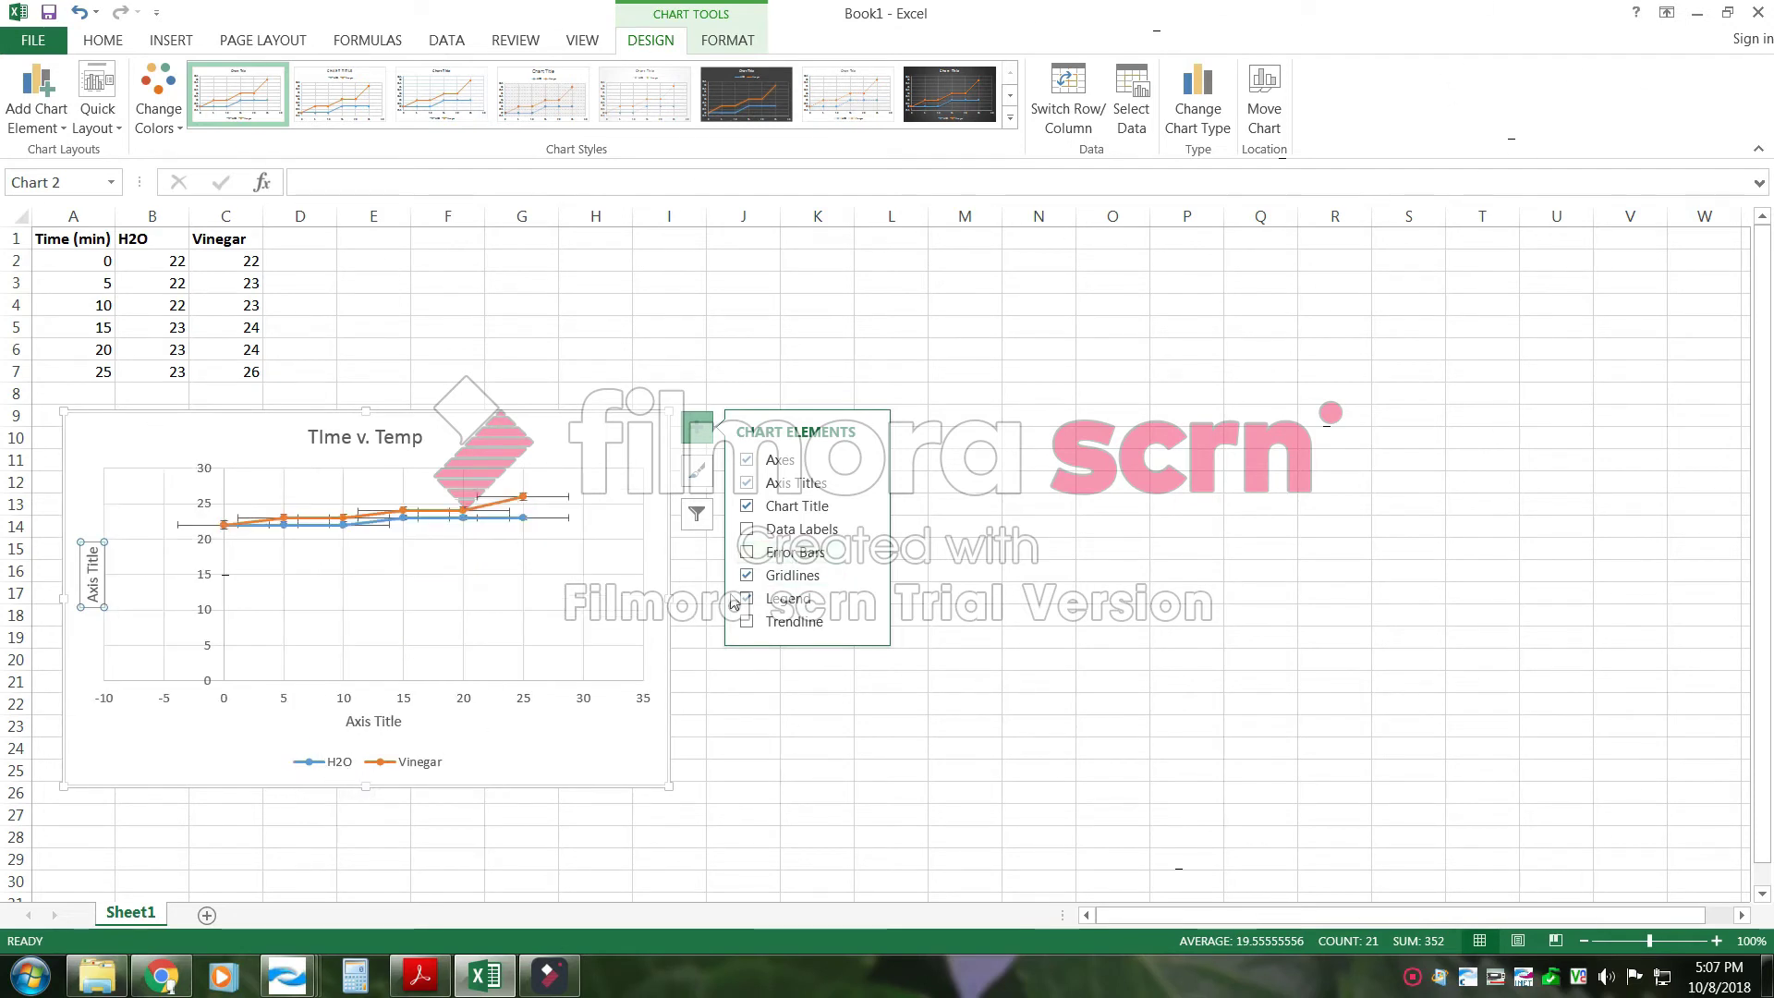
Add a linear trendline based on the H2O series and remove it again
click(745, 624)
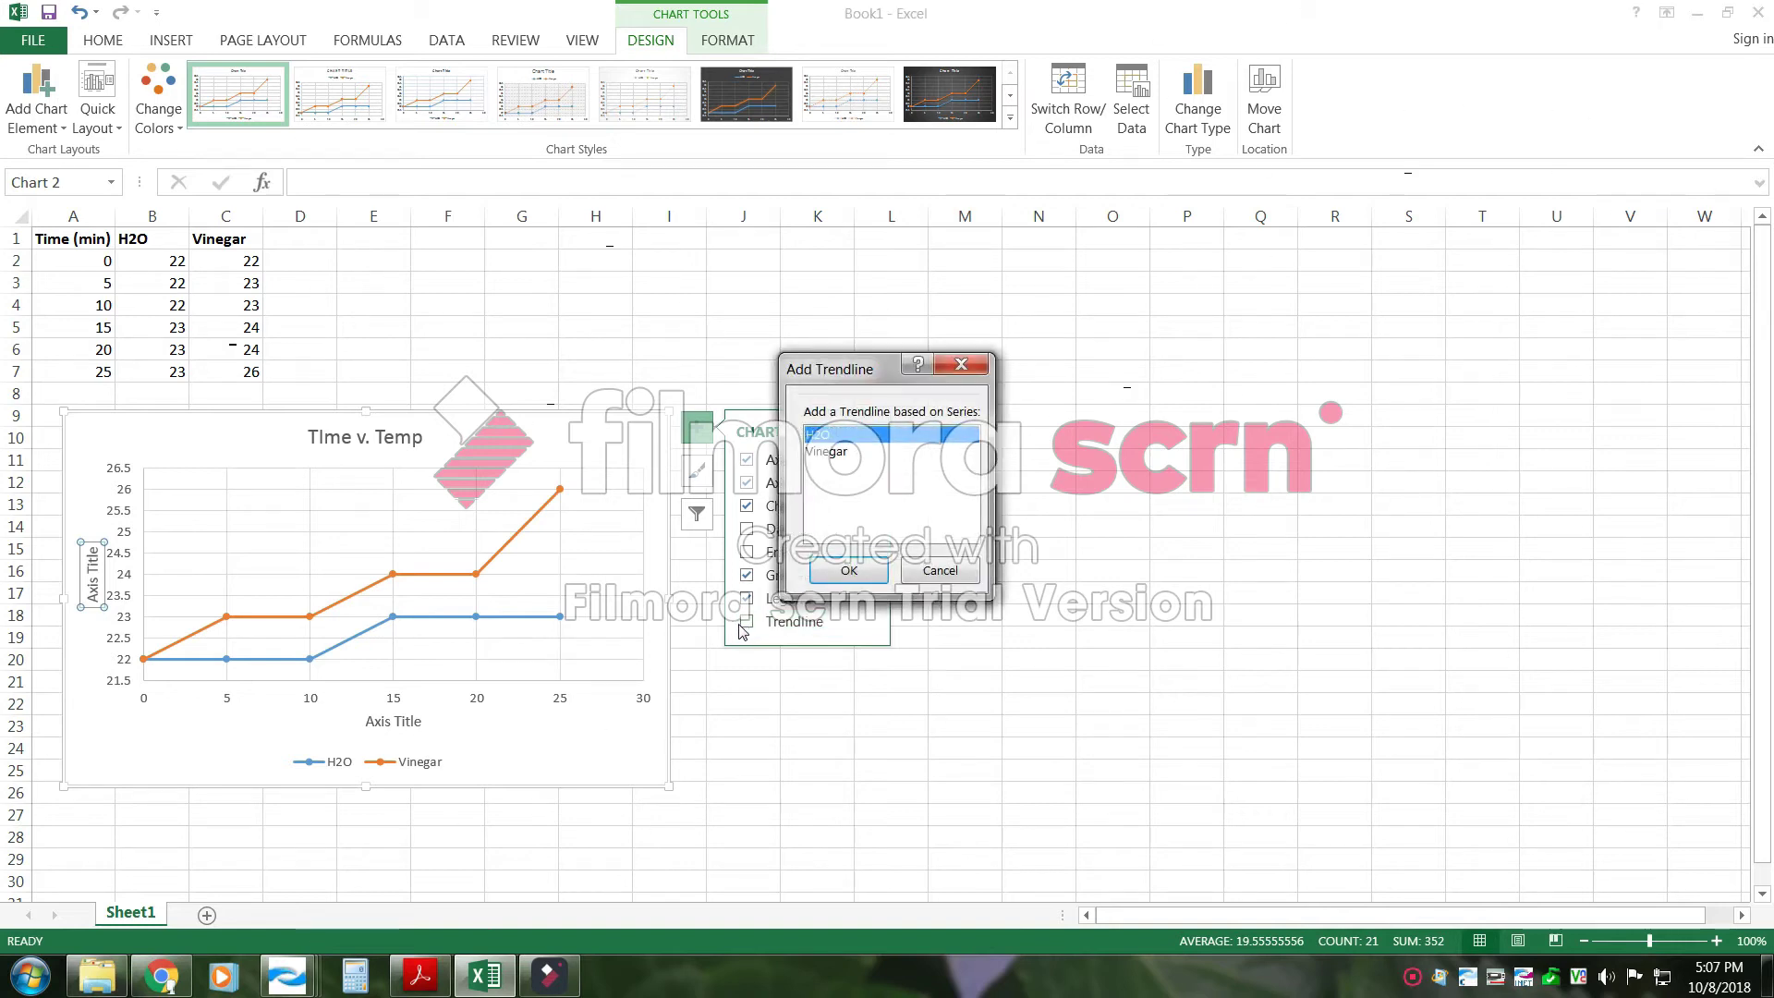
click(845, 572)
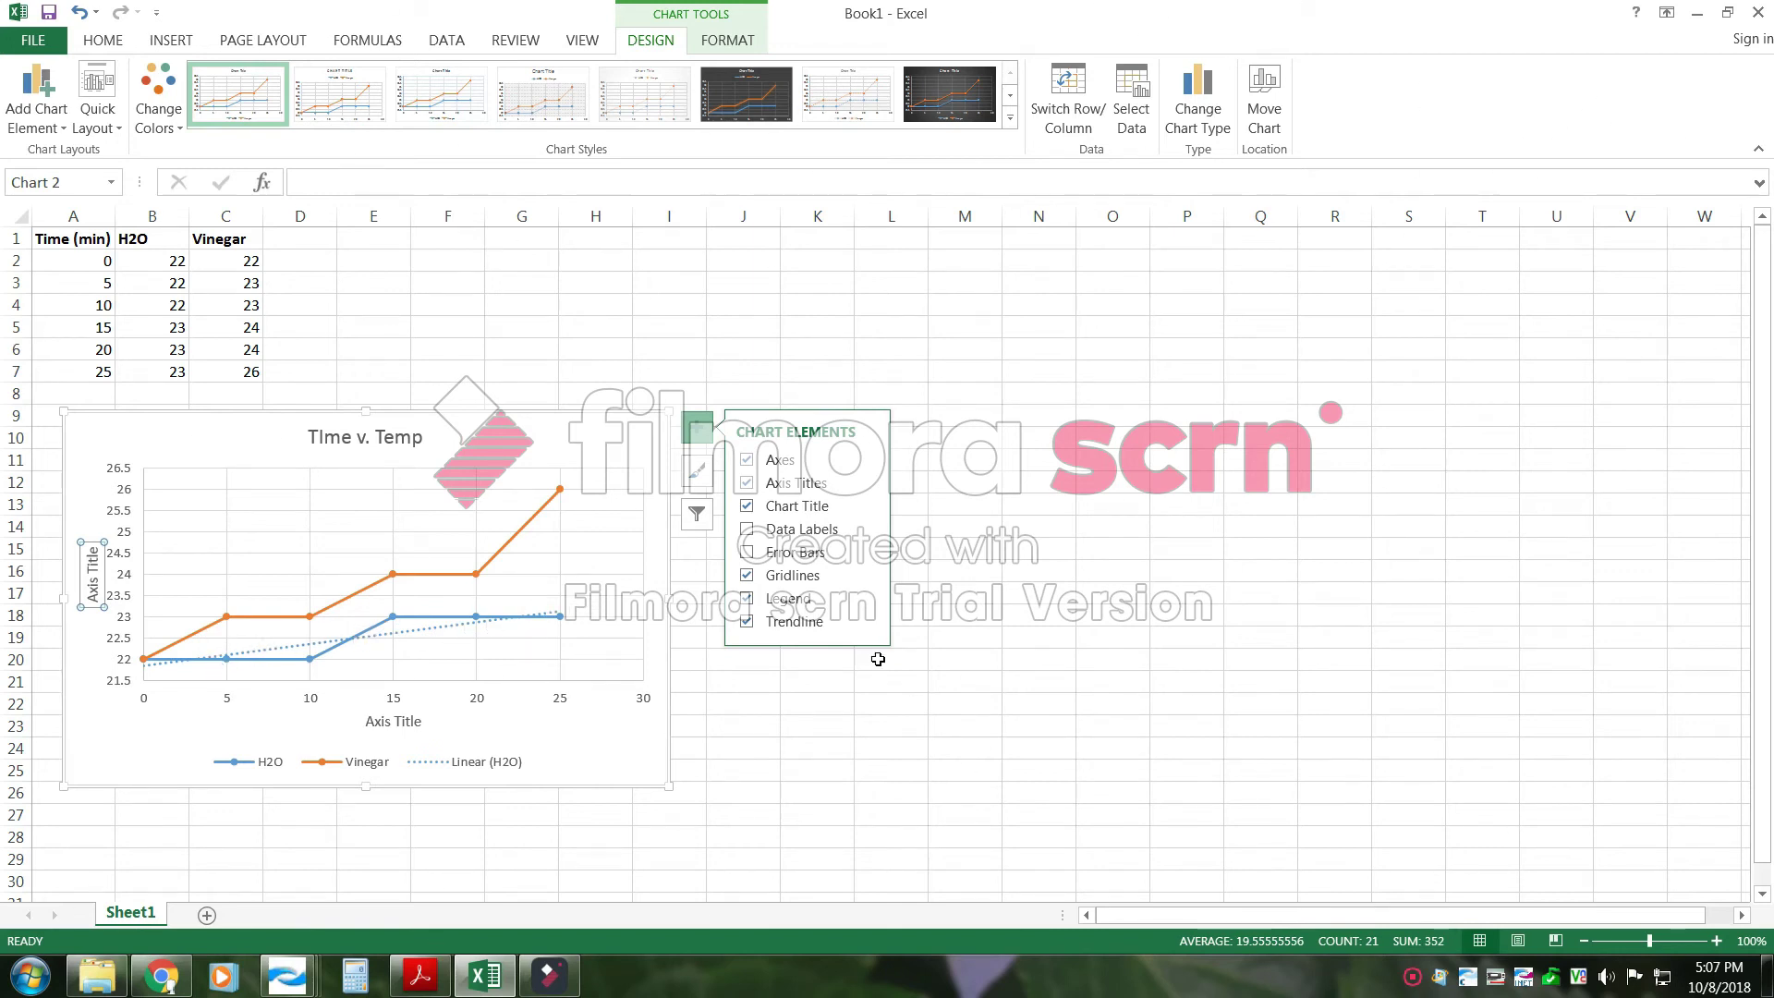
click(868, 614)
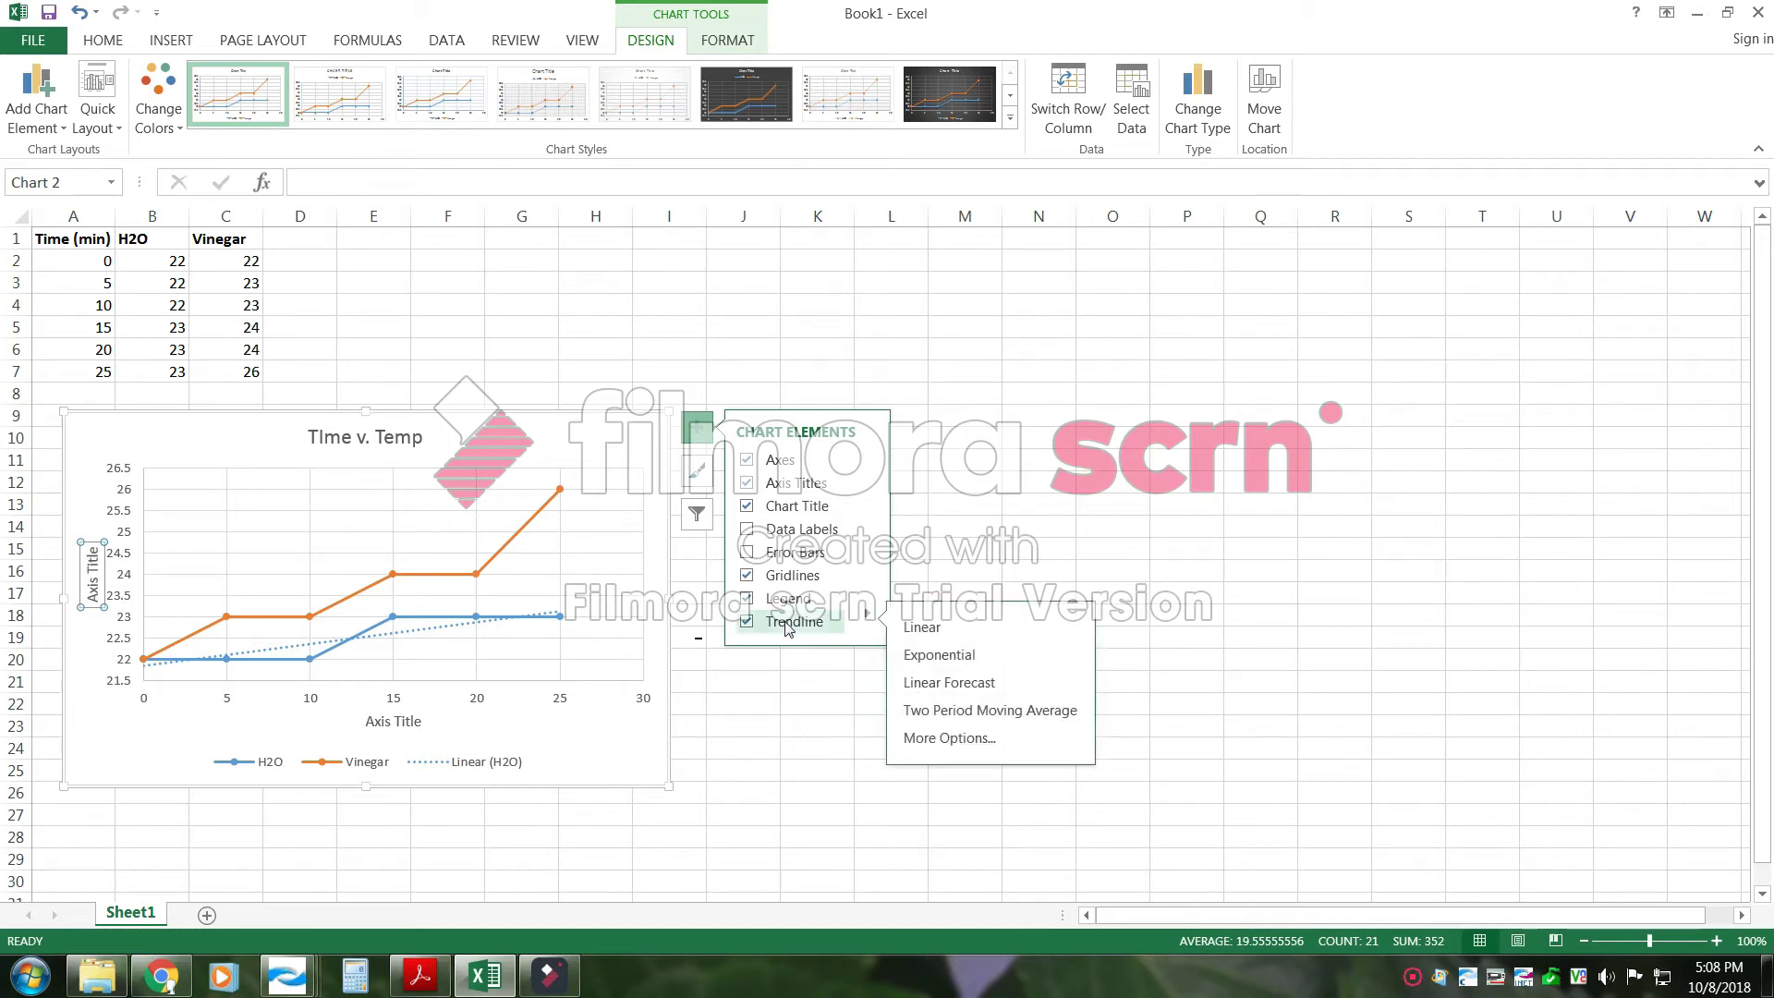
click(786, 628)
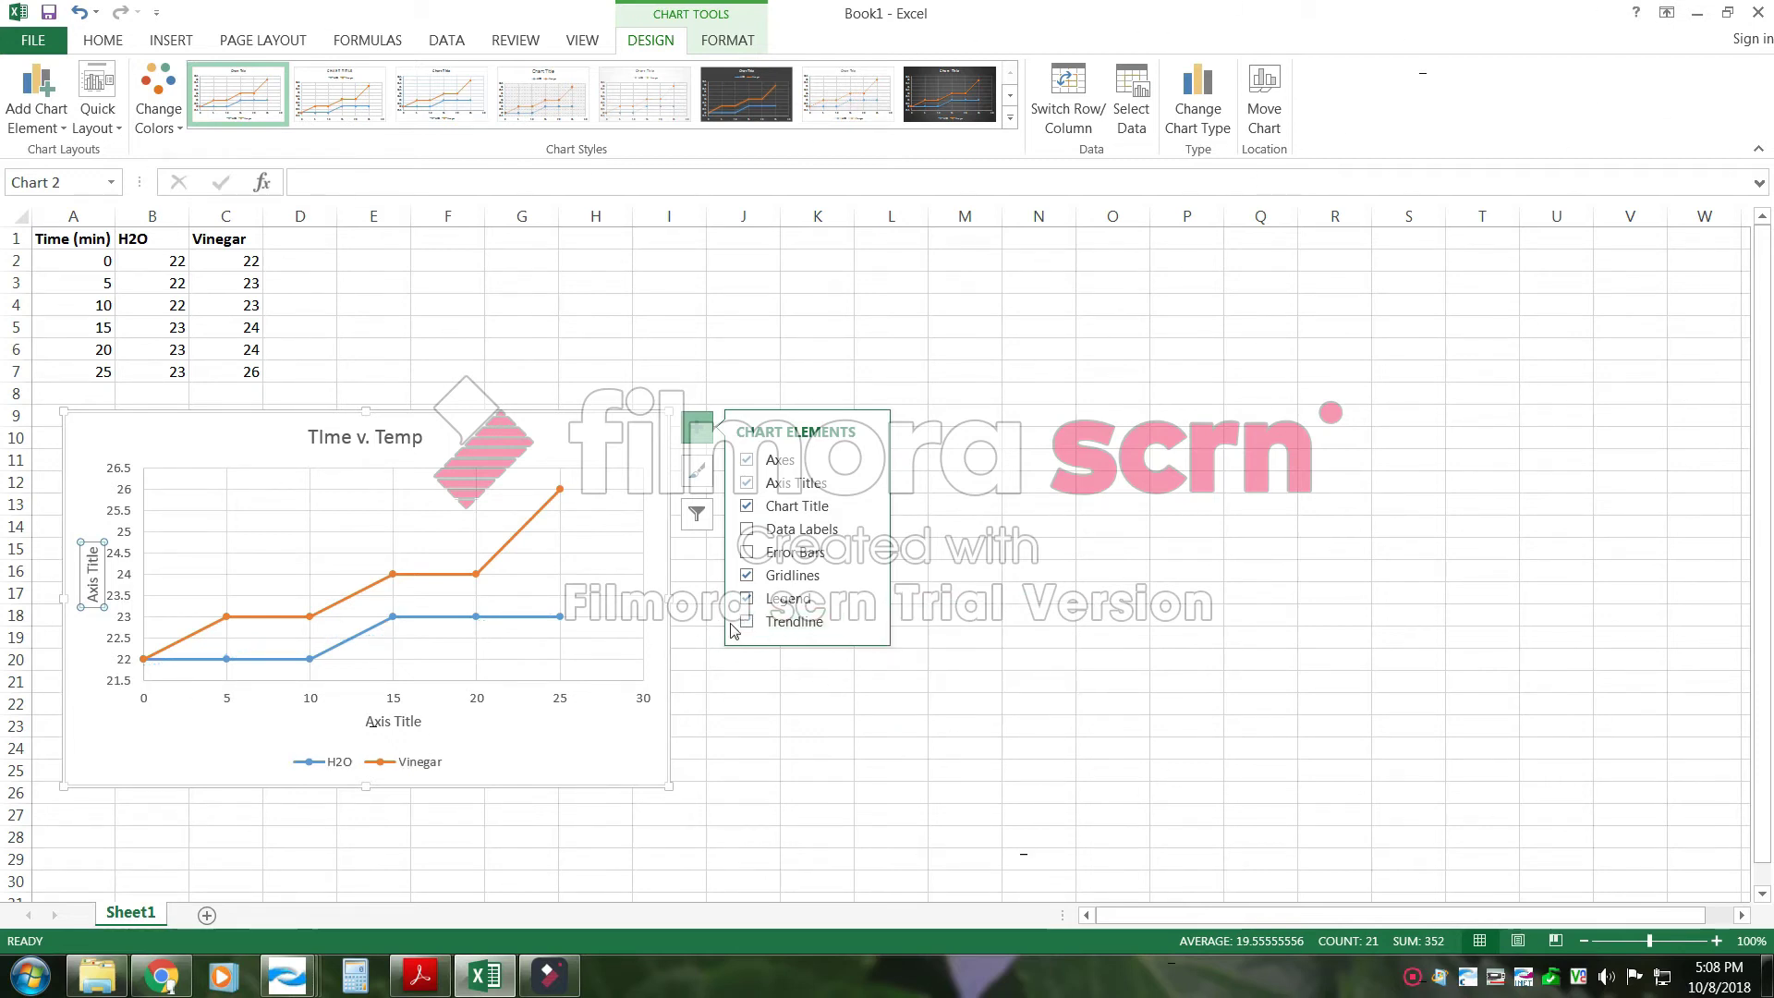
Add a linear trendline based on the Vinegar series
click(748, 623)
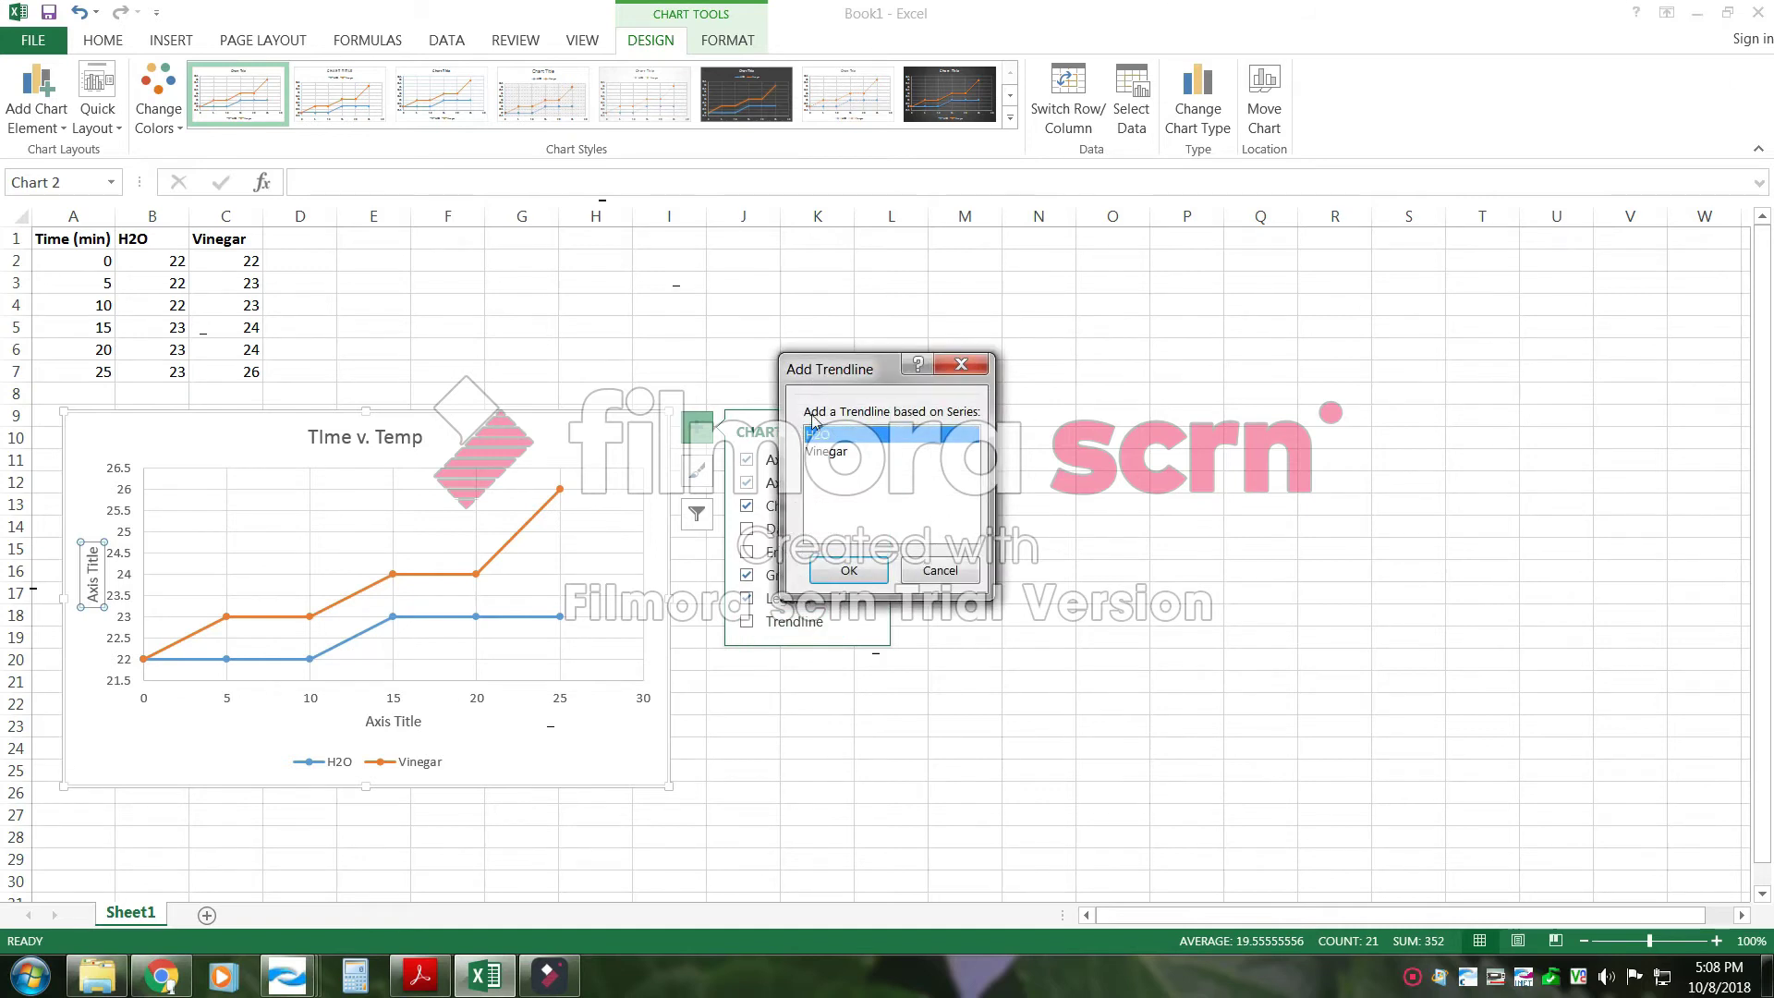
click(846, 451)
click(842, 573)
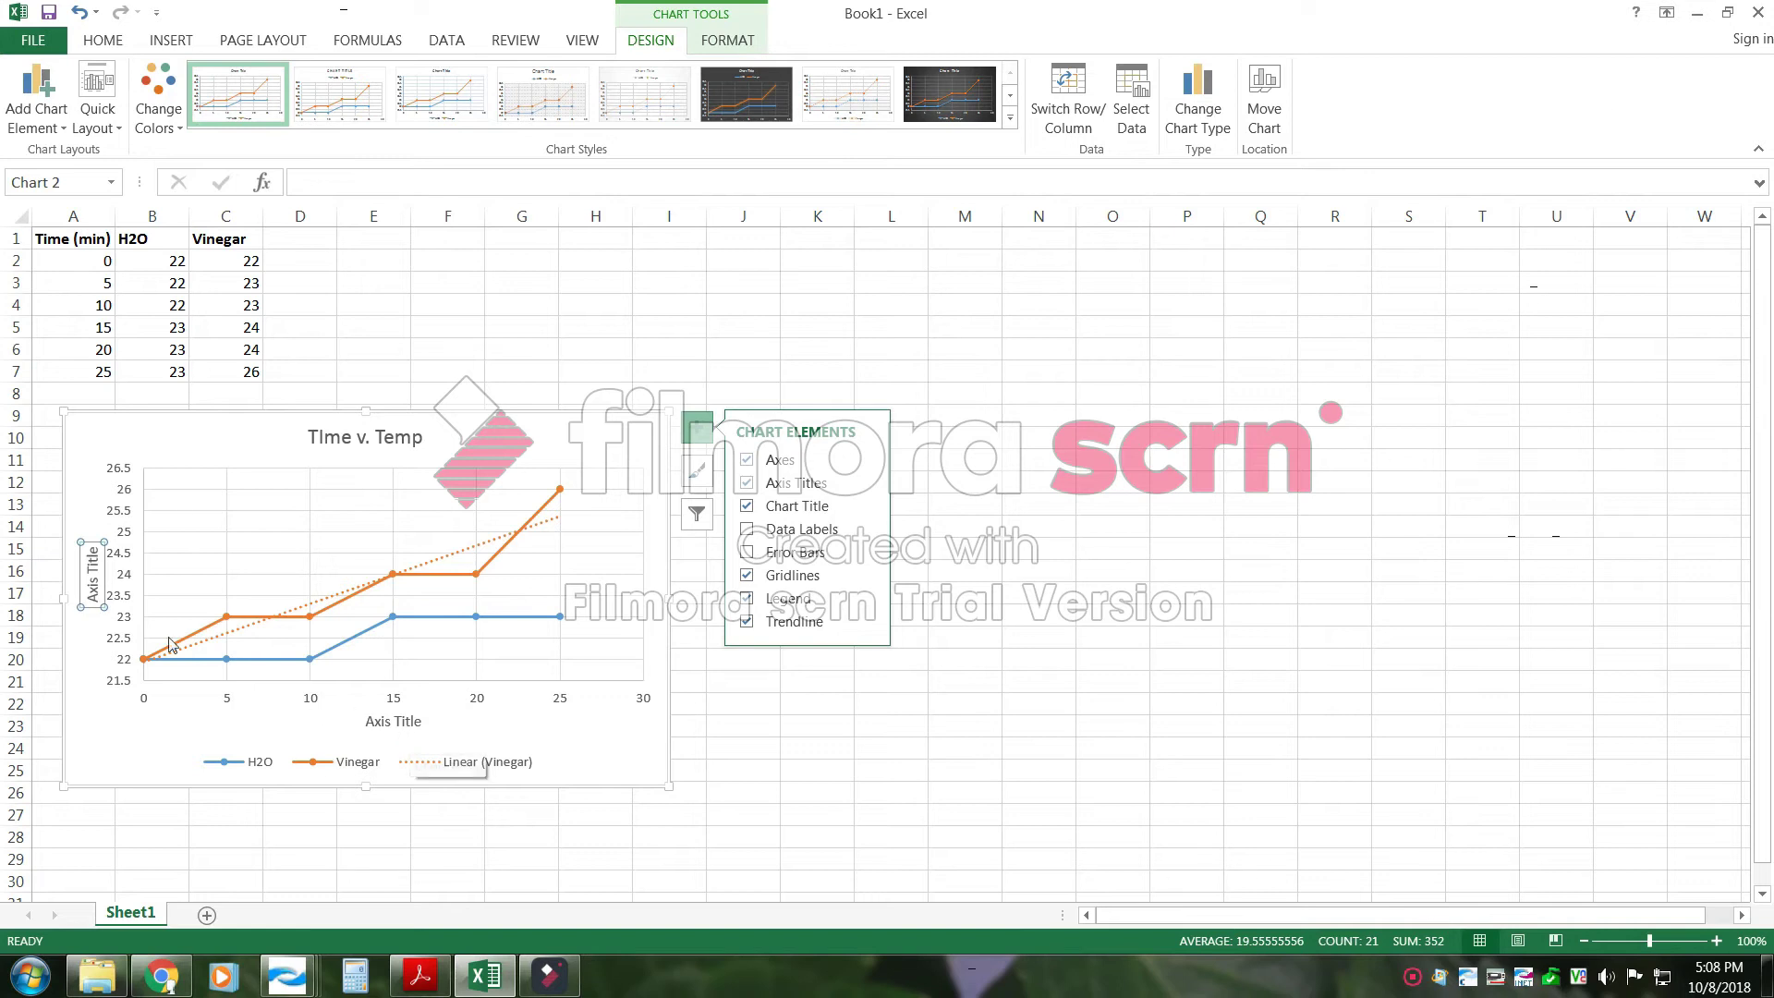
Set the chart's vertical axis title to "Temp (Celsius)"
click(92, 587)
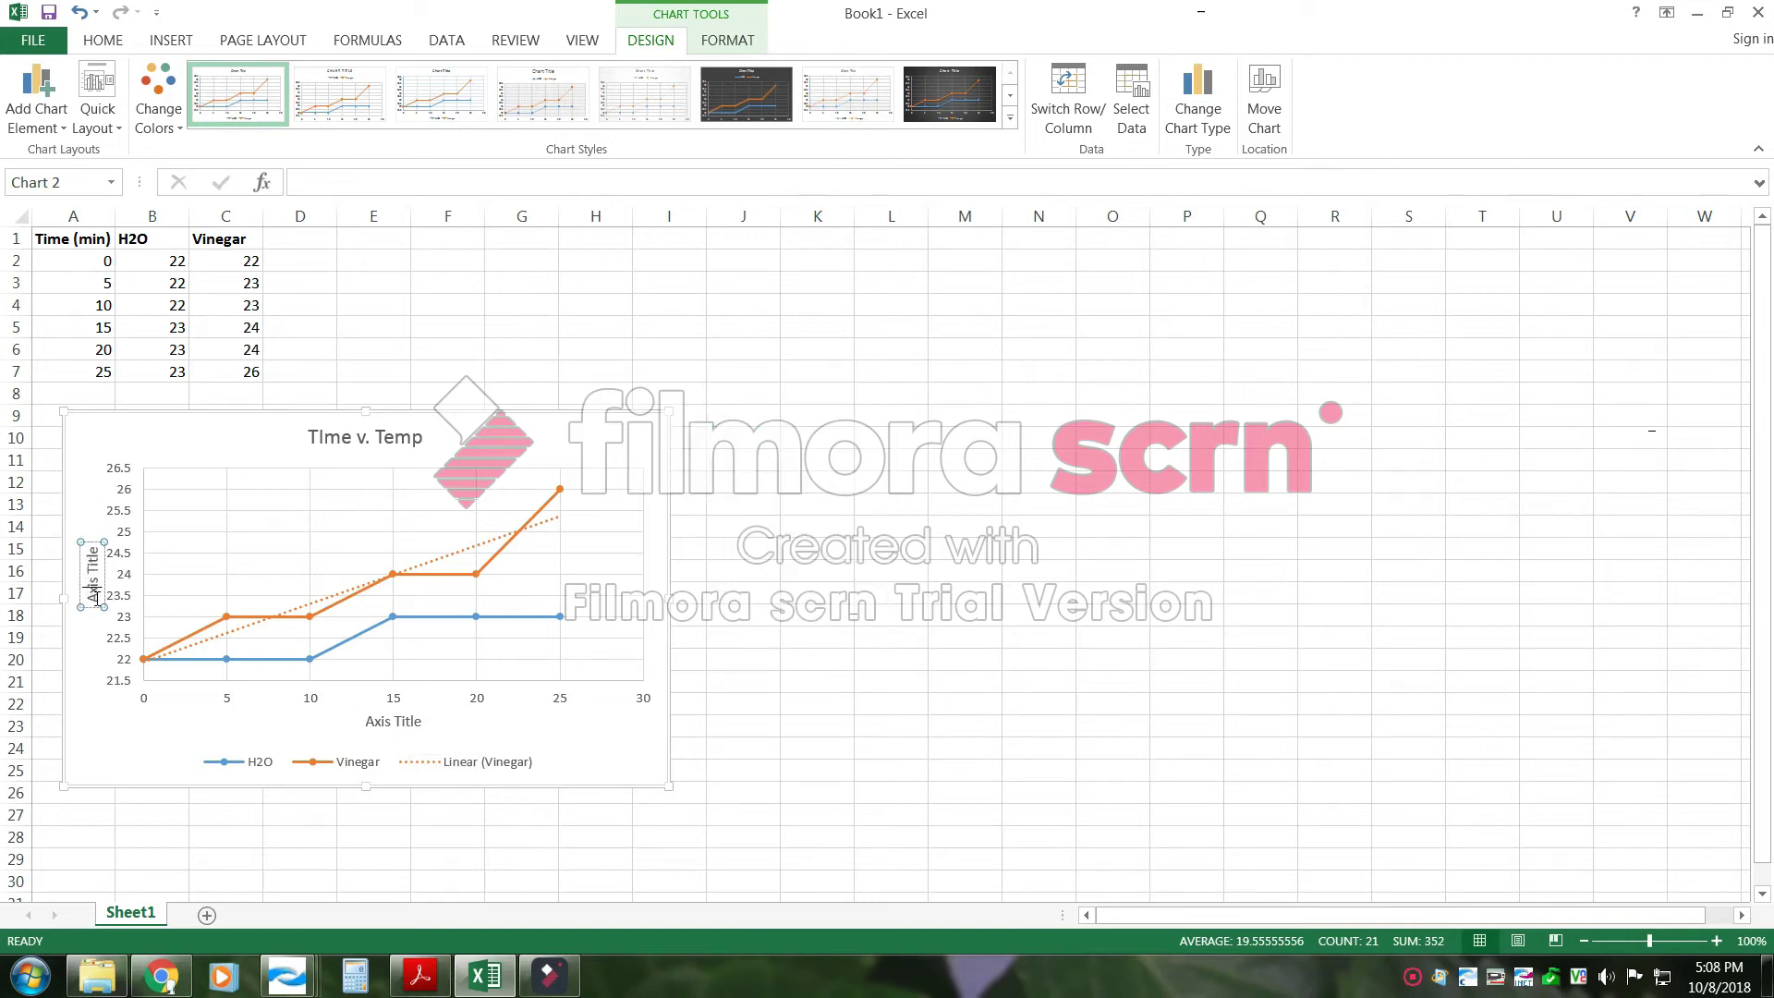
drag(94, 561, 93, 545)
text(Temp (Celsius))
Set the chart's horizontal axis title to "Time (min)" and deselect the chart
click(368, 725)
drag(367, 721, 426, 724)
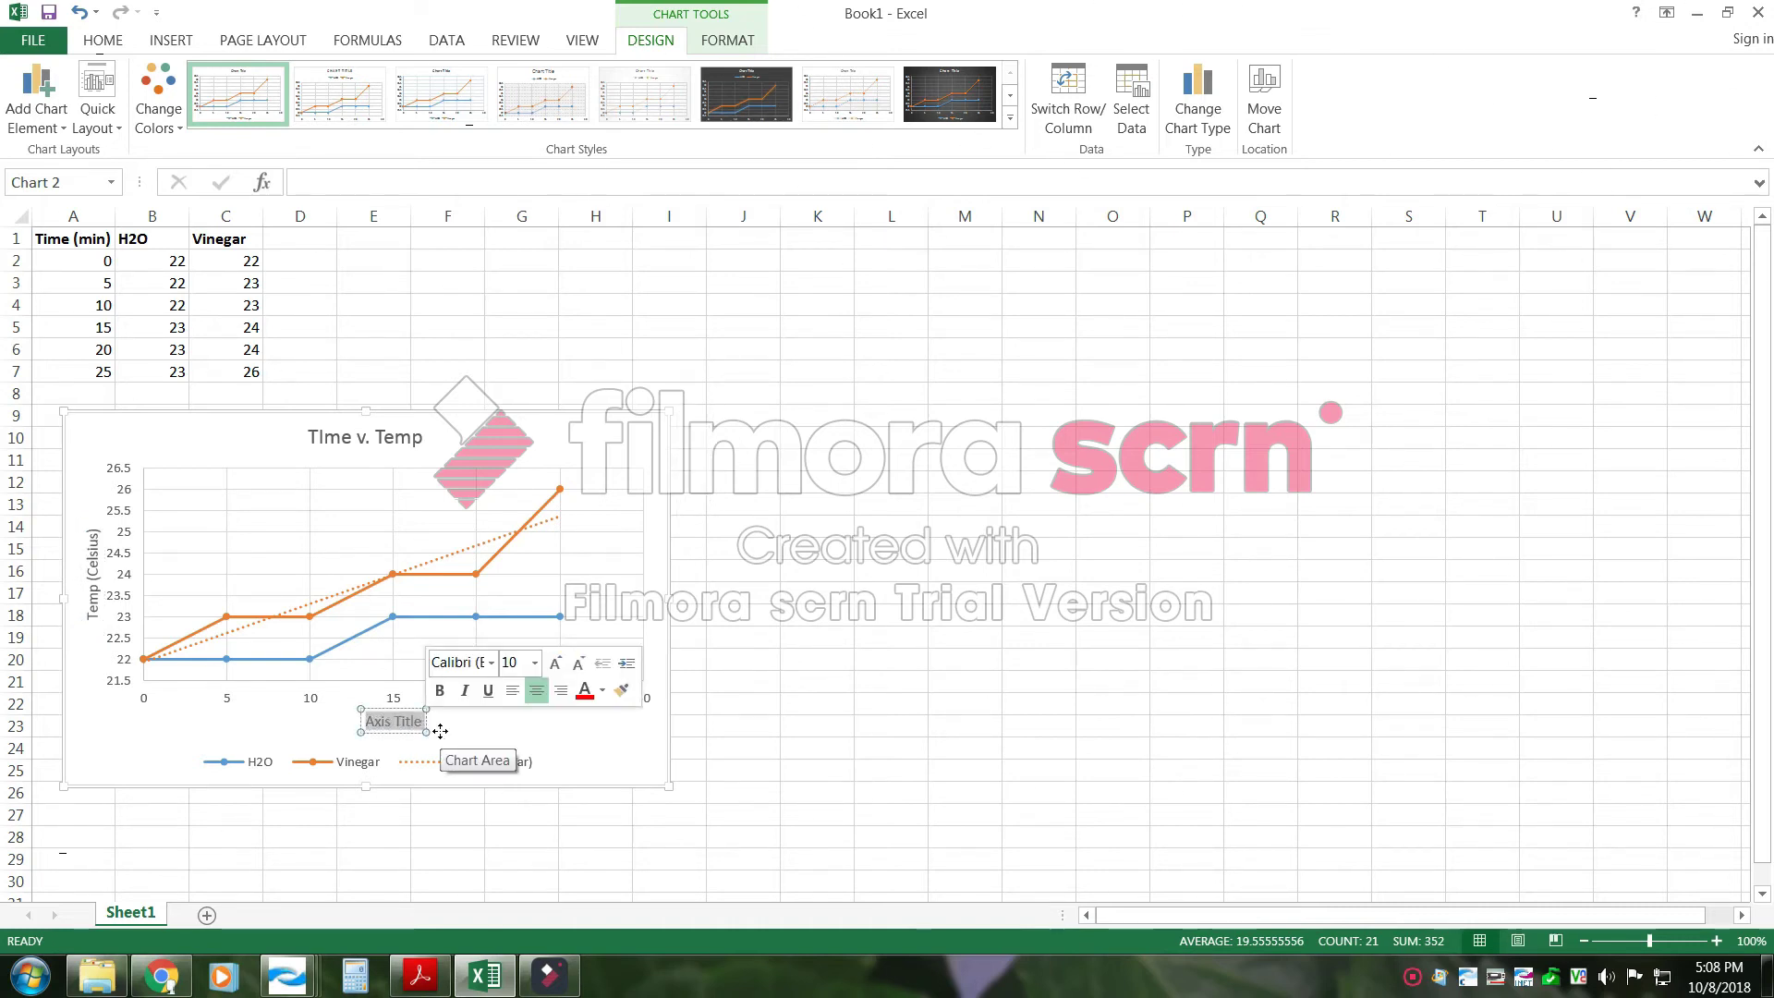
text(Time)
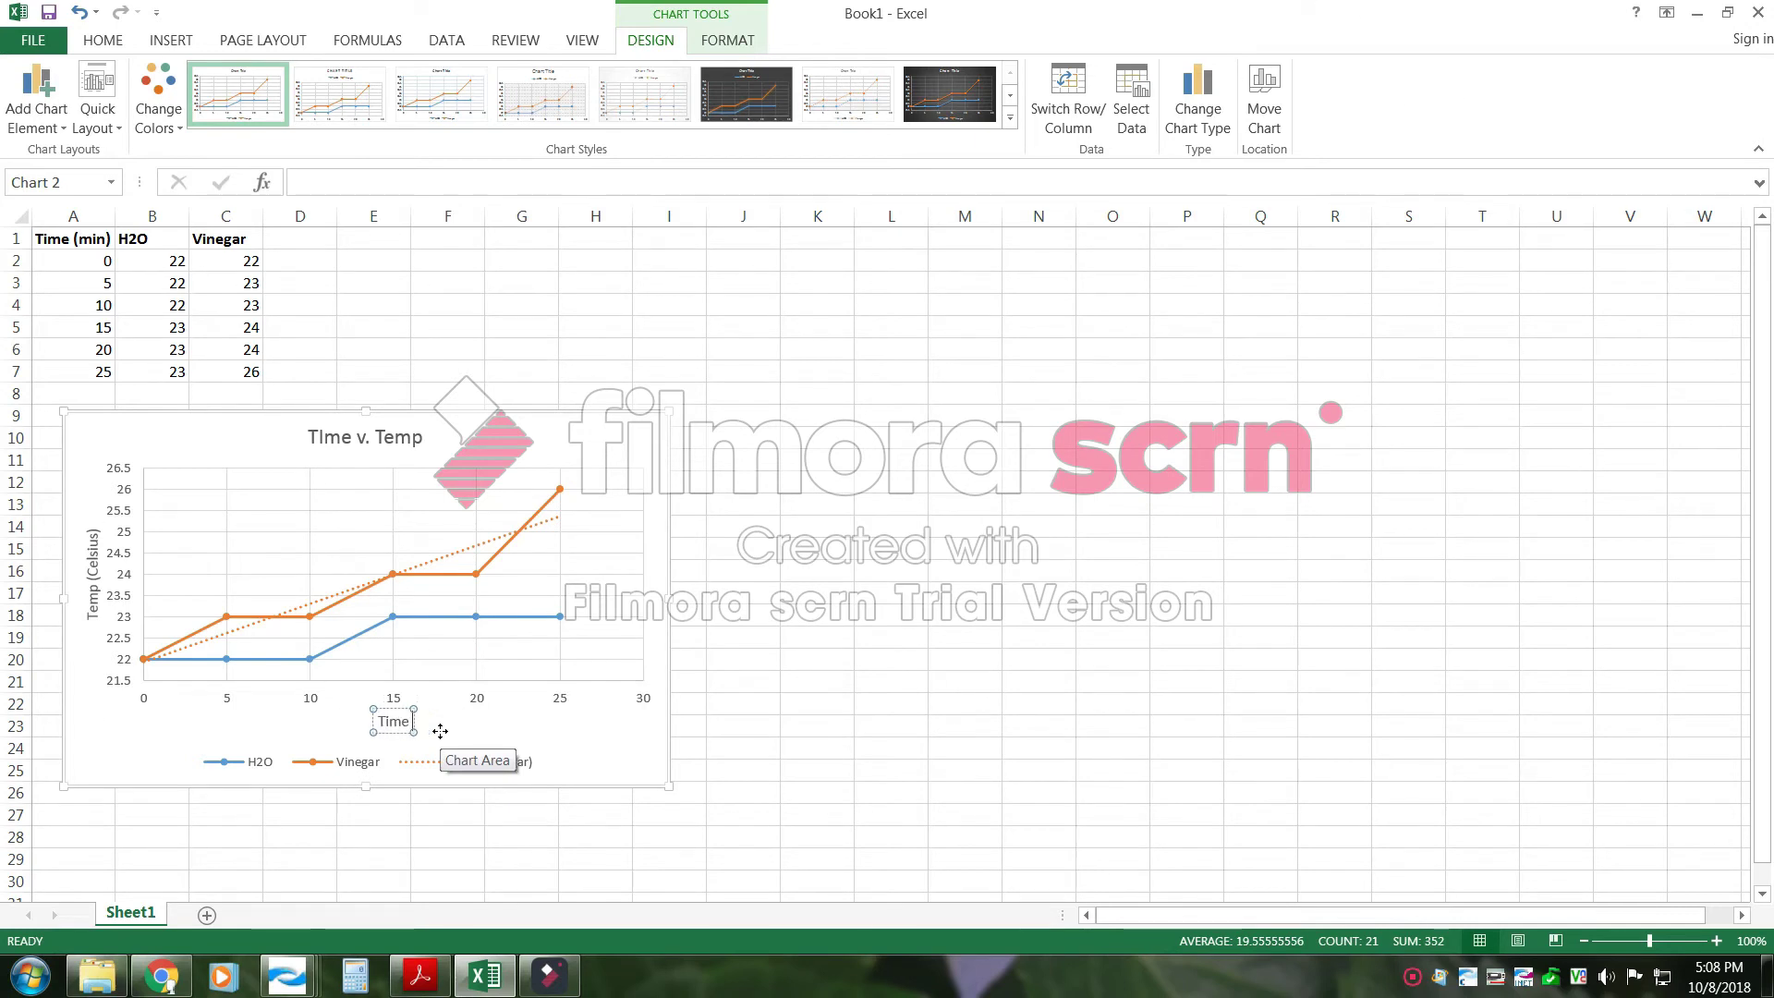
text( (min)
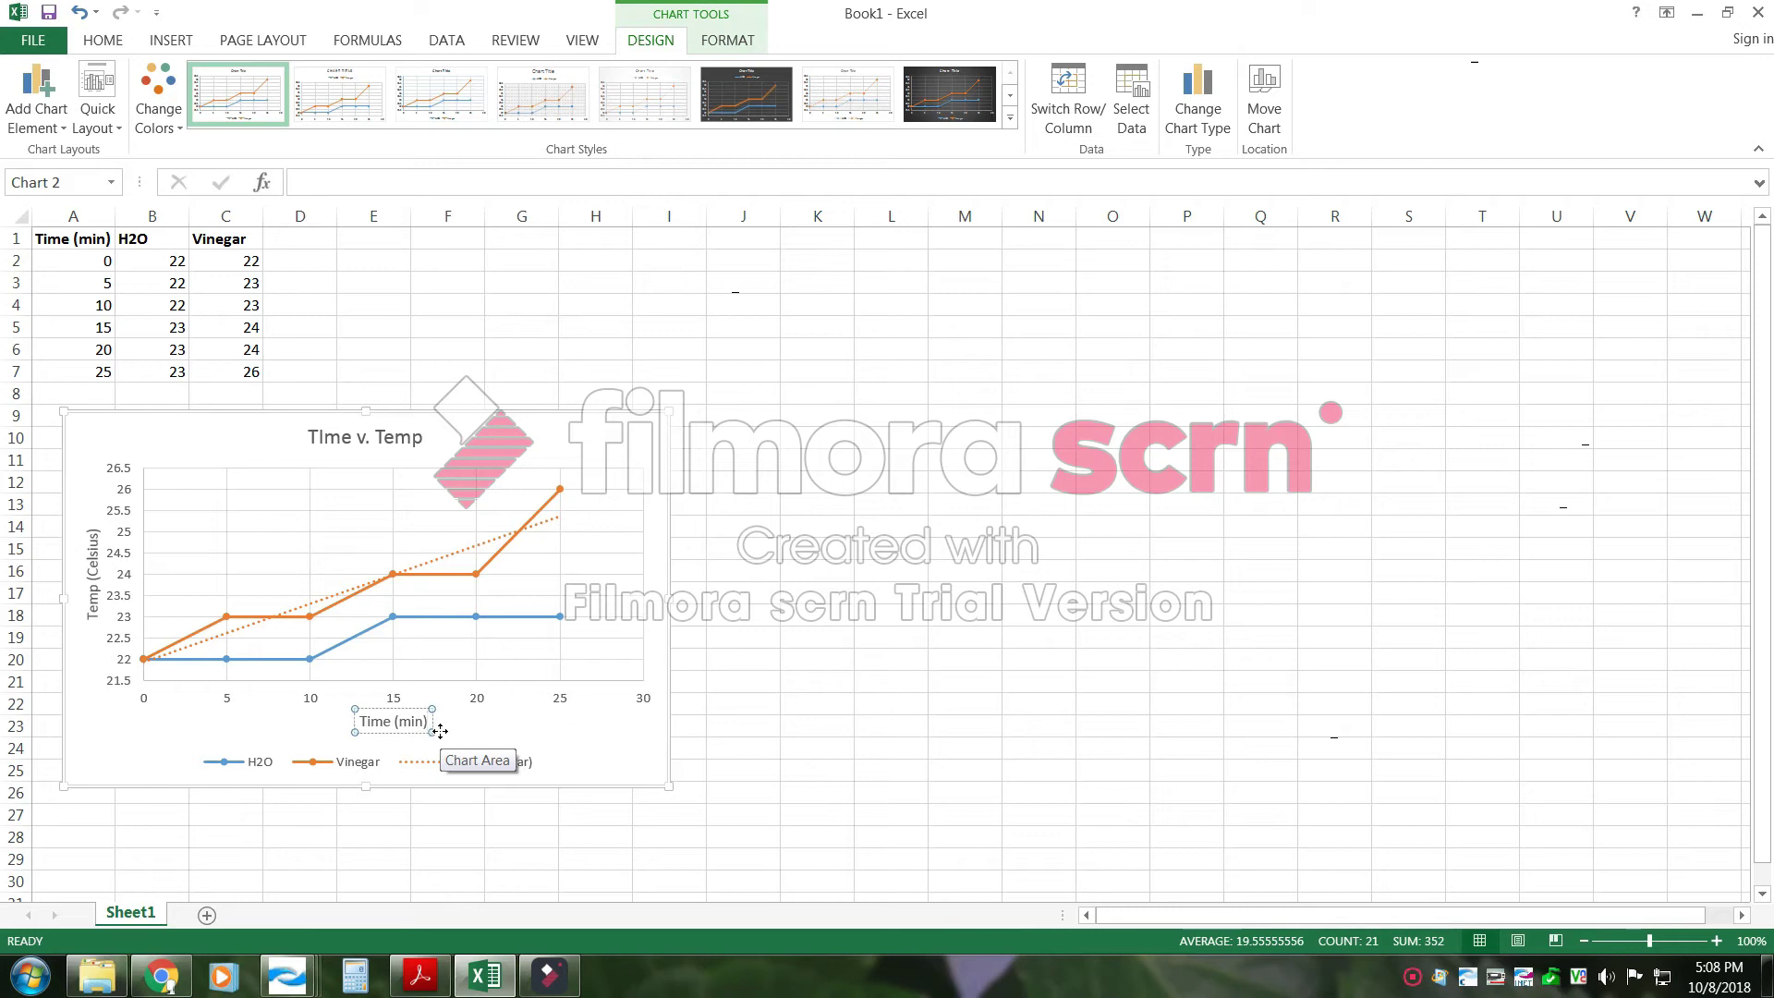
click(946, 661)
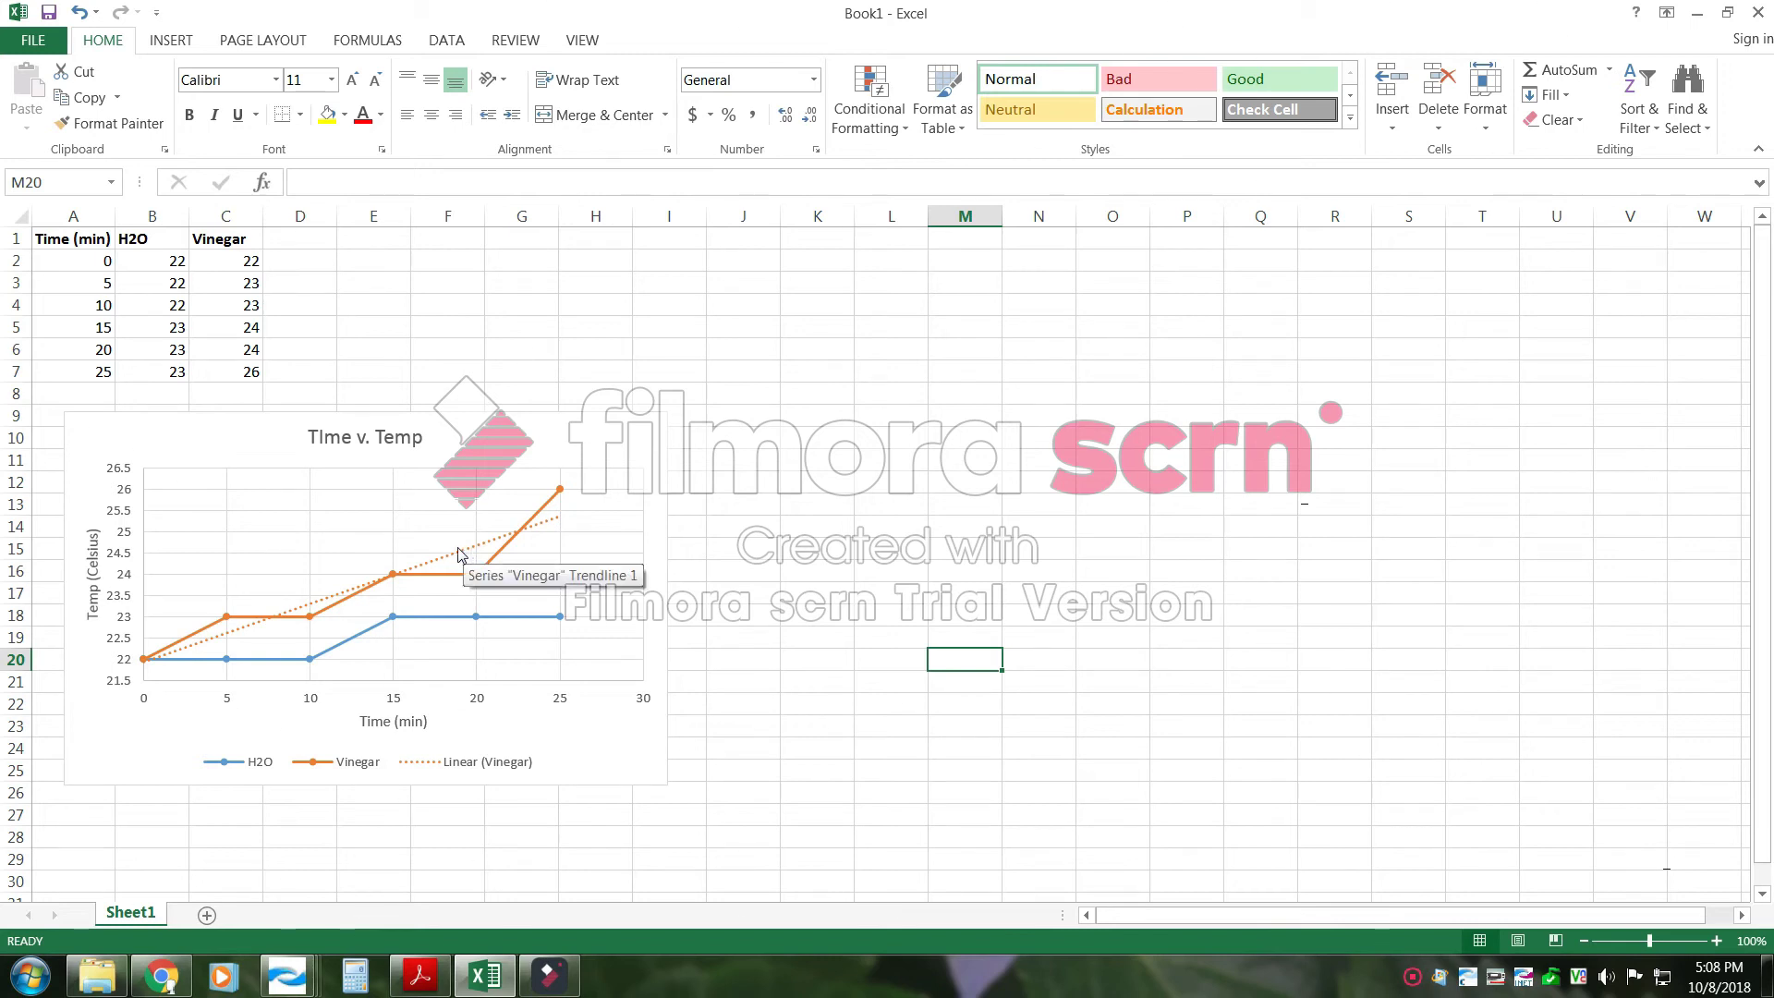
Switch to the iCloud Numbers spreadsheet in Chrome and insert a 2D line chart from the Time, H2O and Vinegar data with headers
click(1700, 15)
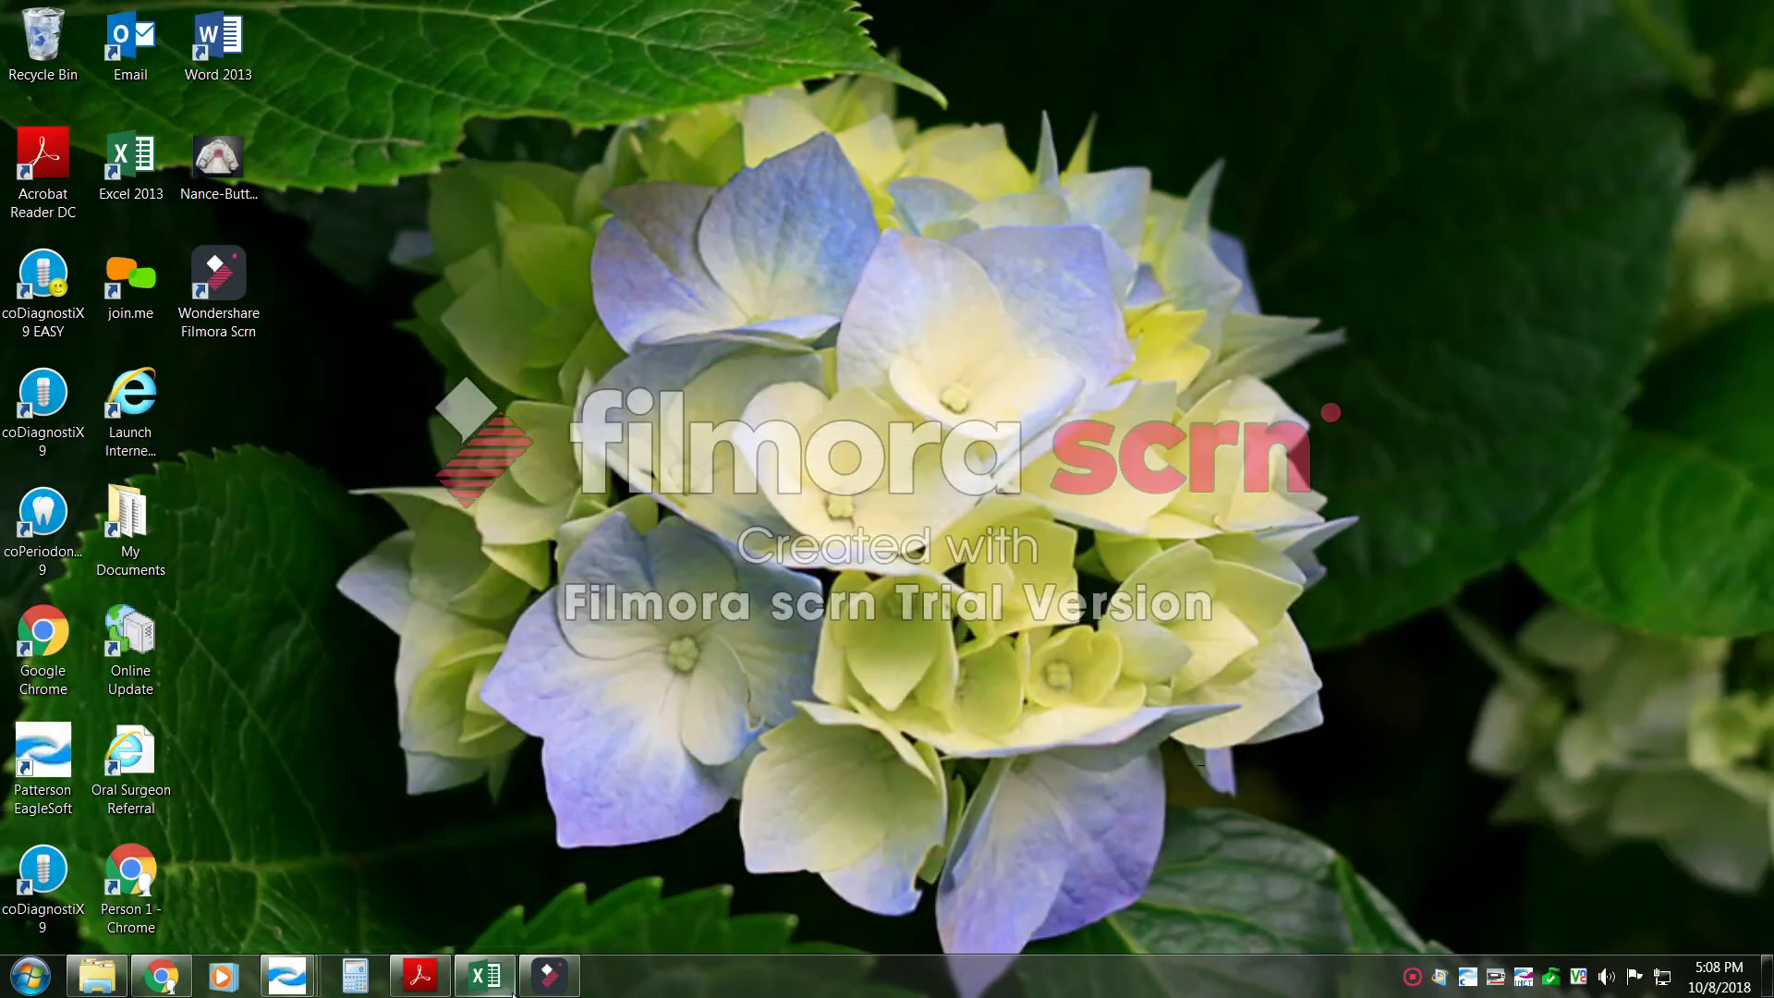
click(166, 986)
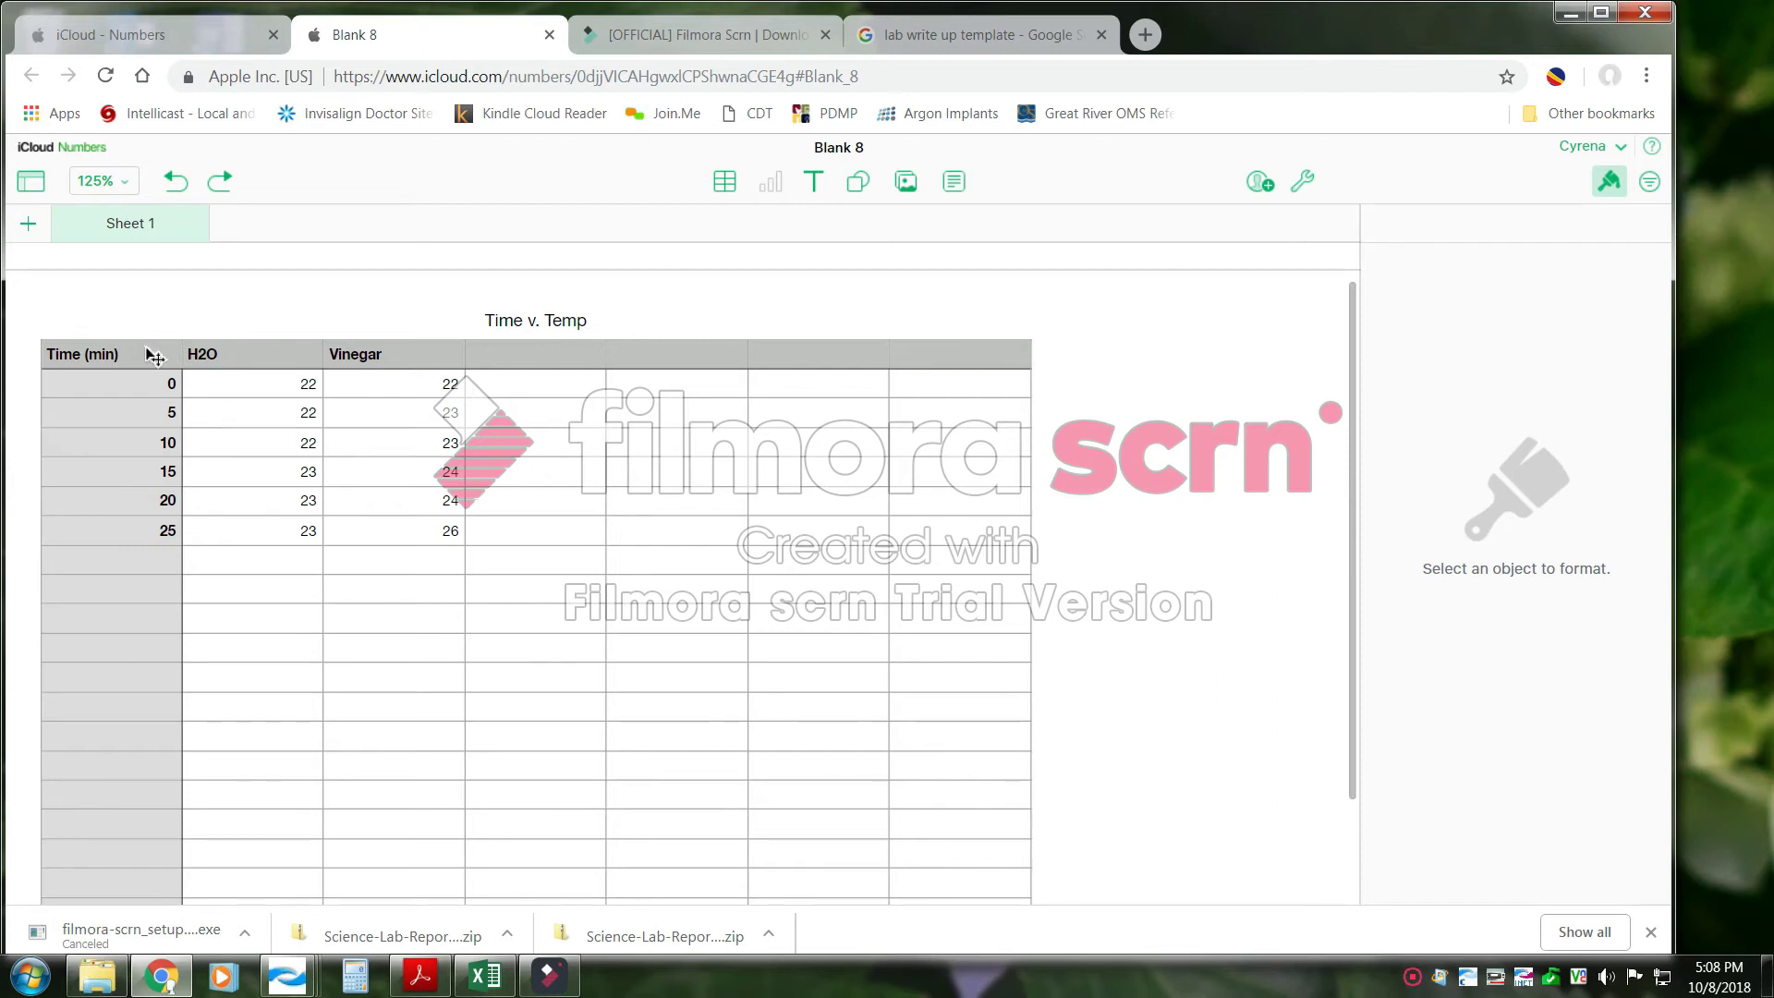
drag(150, 353, 366, 532)
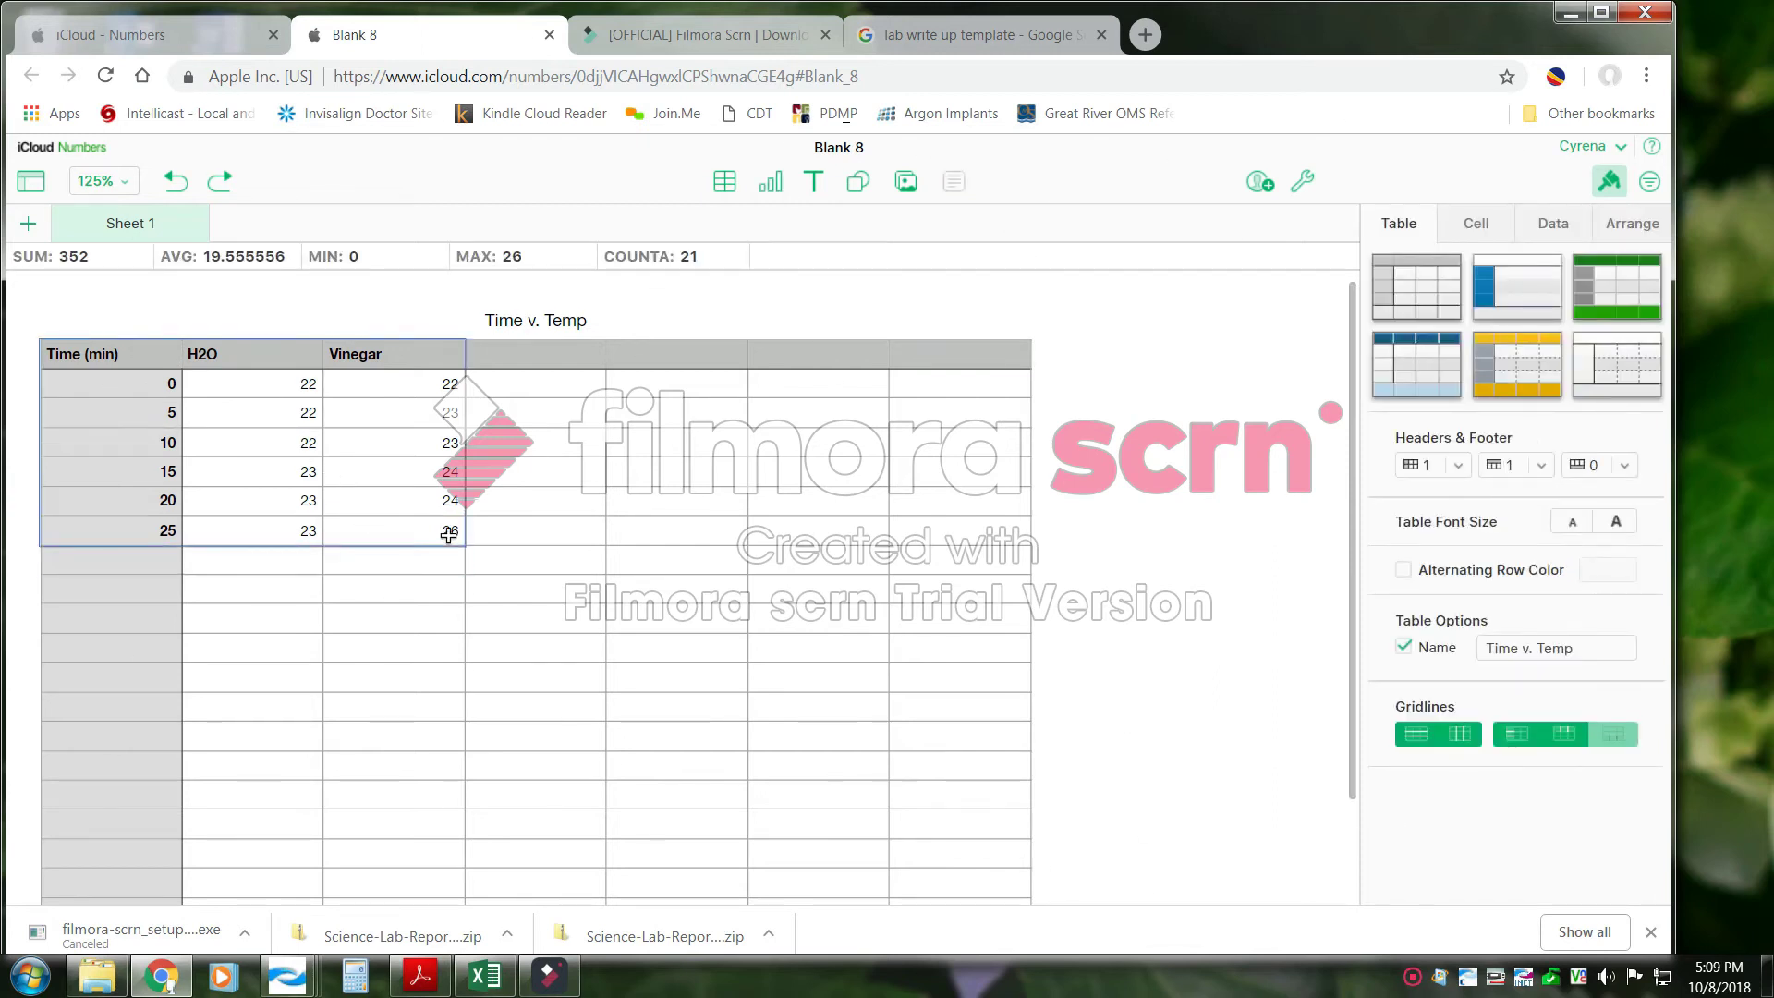
click(773, 189)
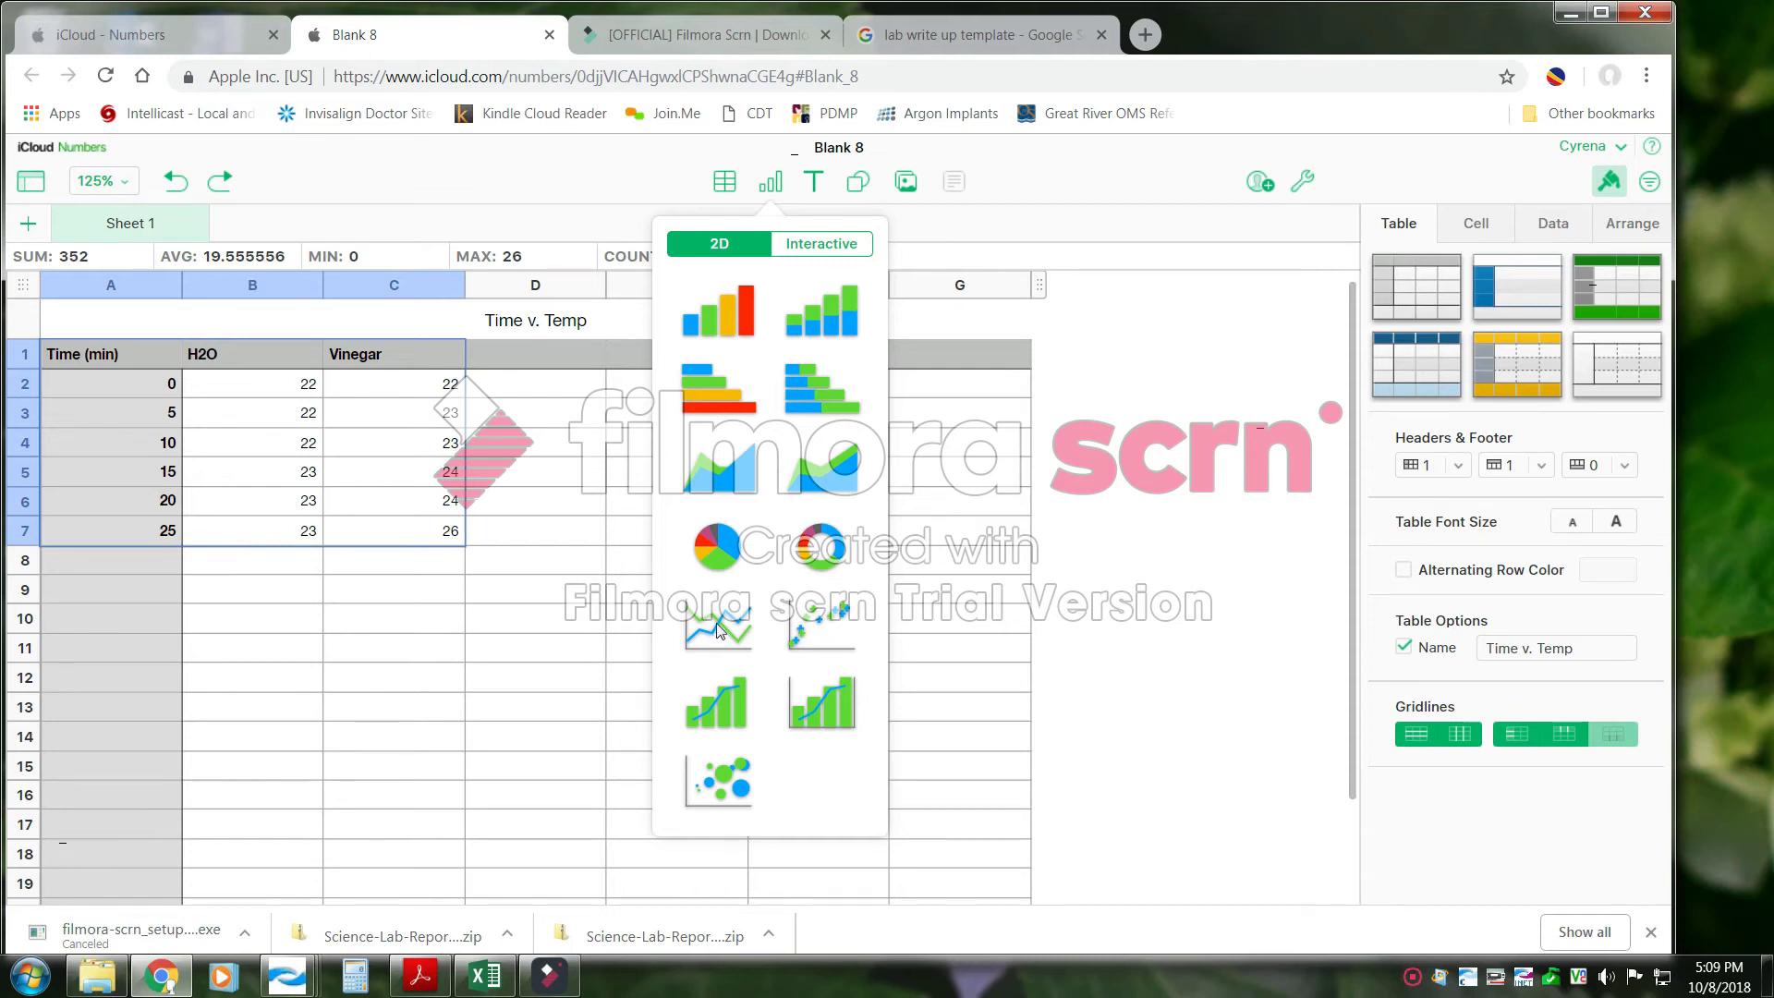
click(719, 631)
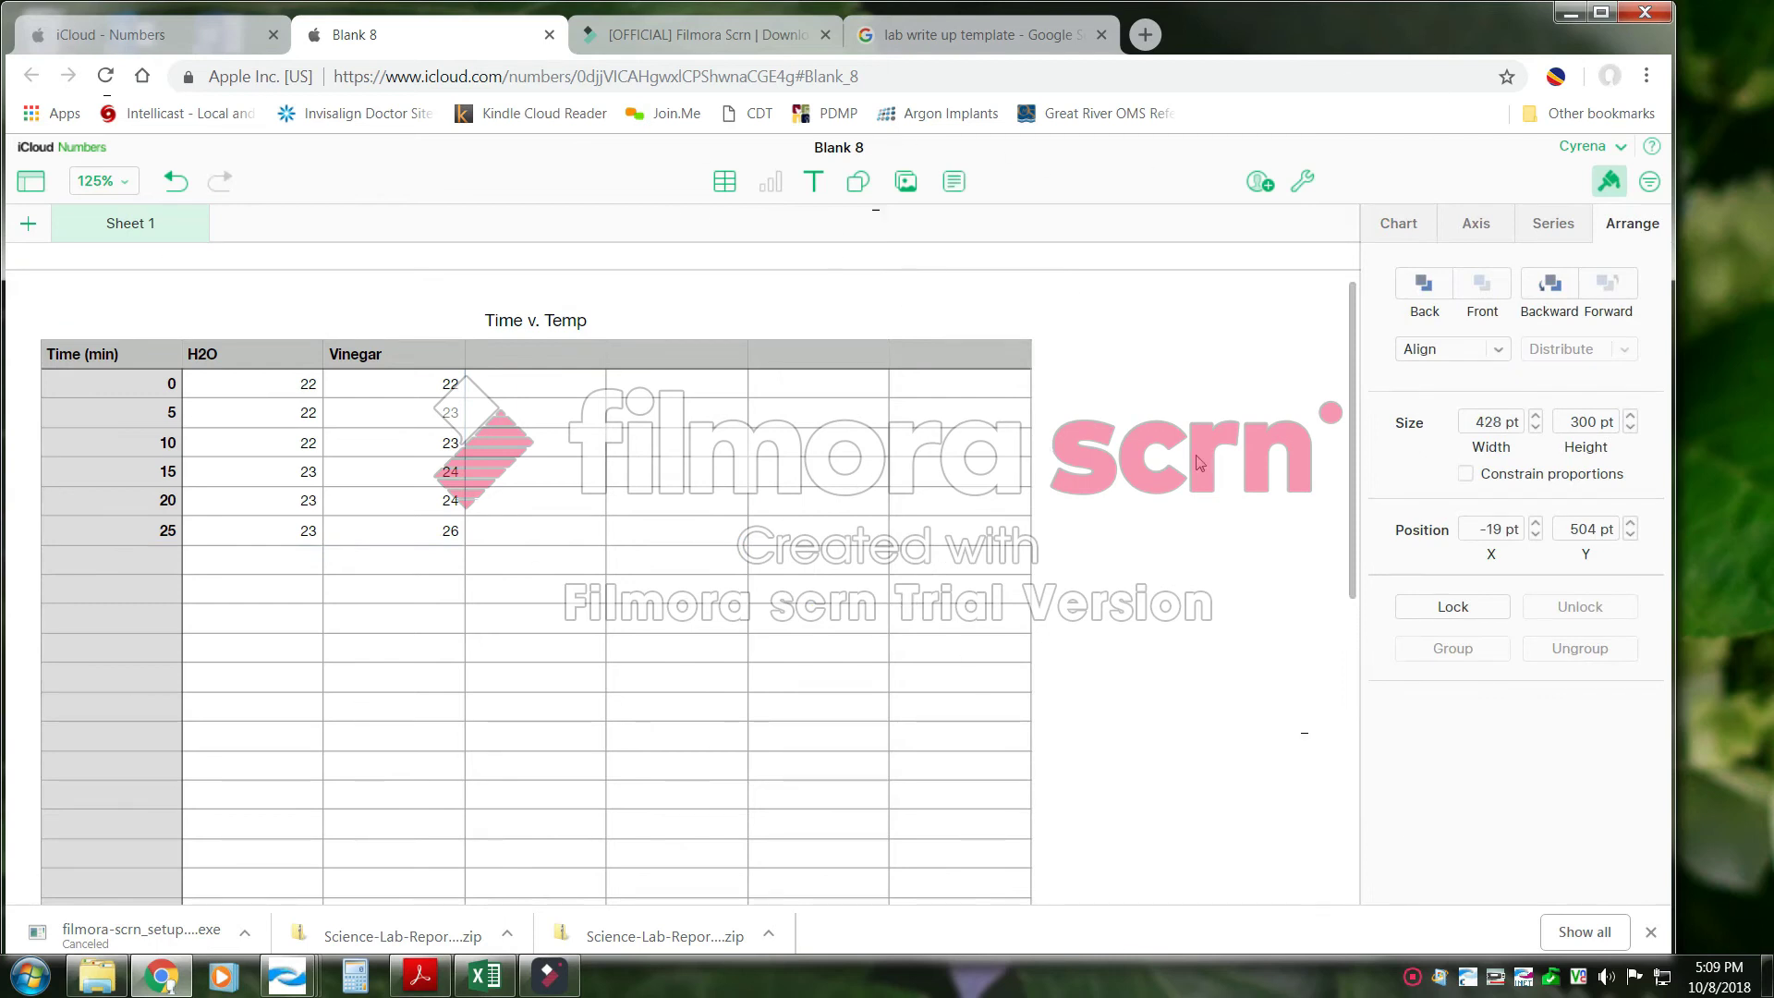
Turn on the title of the new line chart and set it to "Time v. Temp"
scroll(1199, 462, down, 2)
scroll(1199, 462, down, 5)
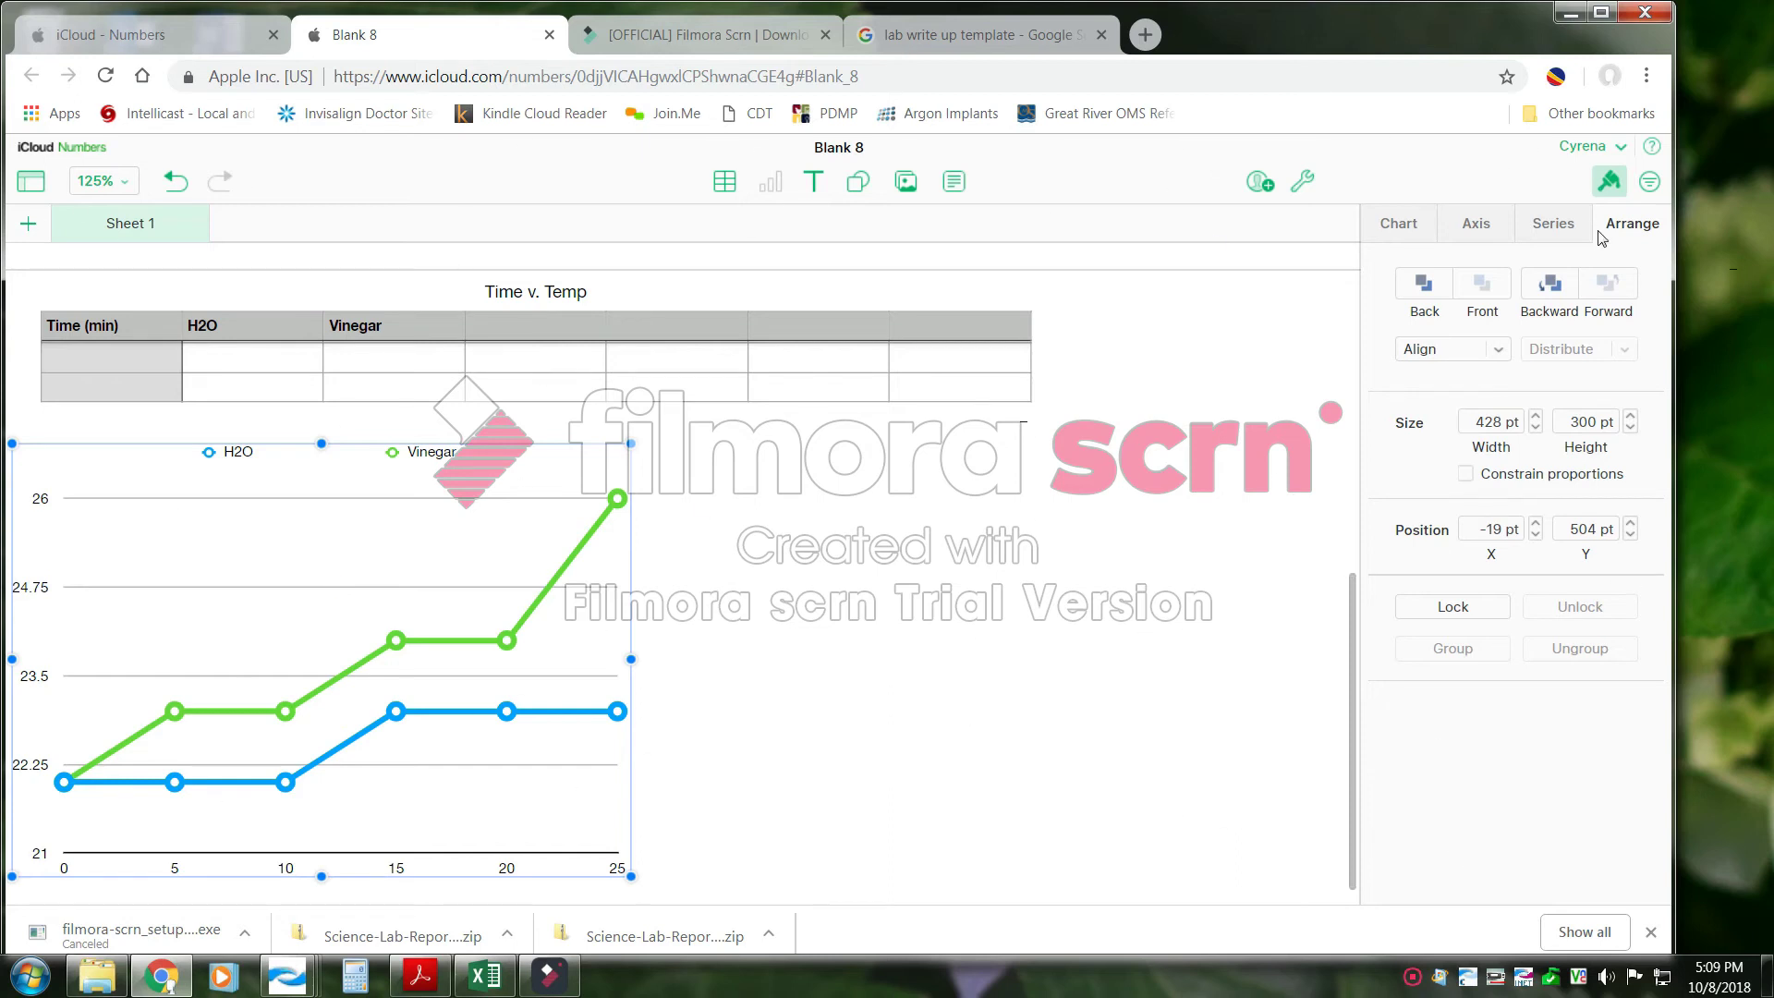
click(1476, 233)
click(1399, 221)
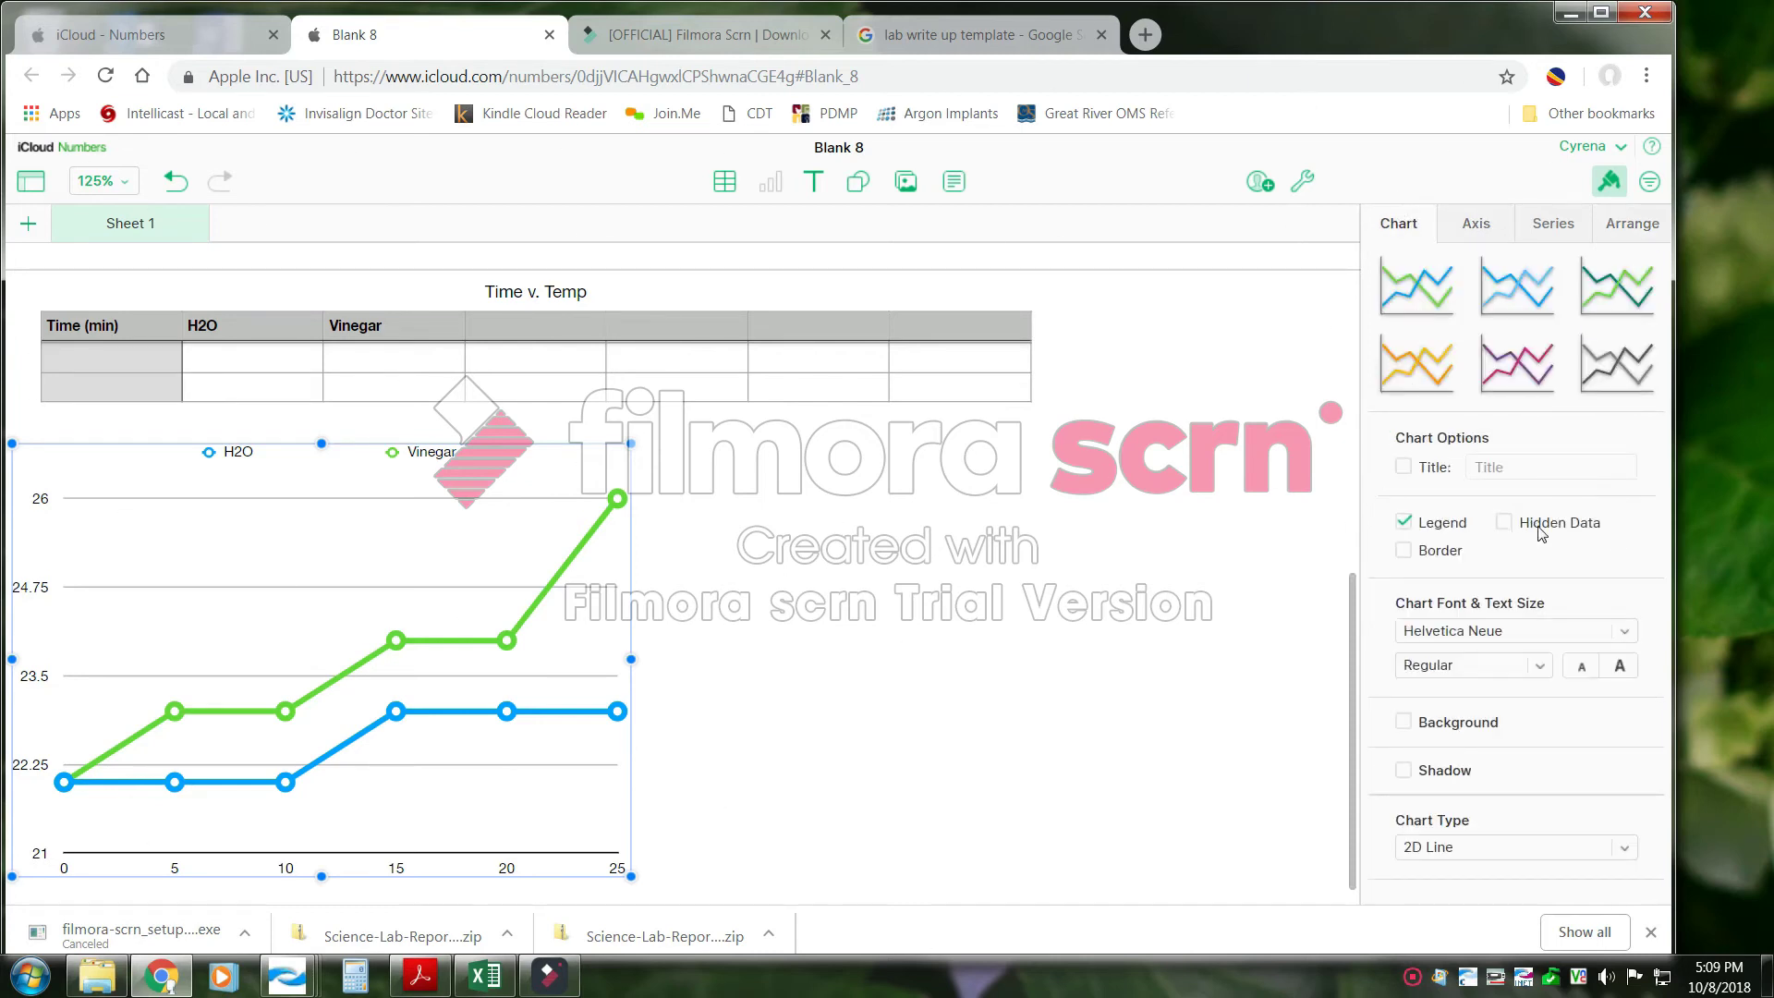
click(1404, 467)
click(1527, 467)
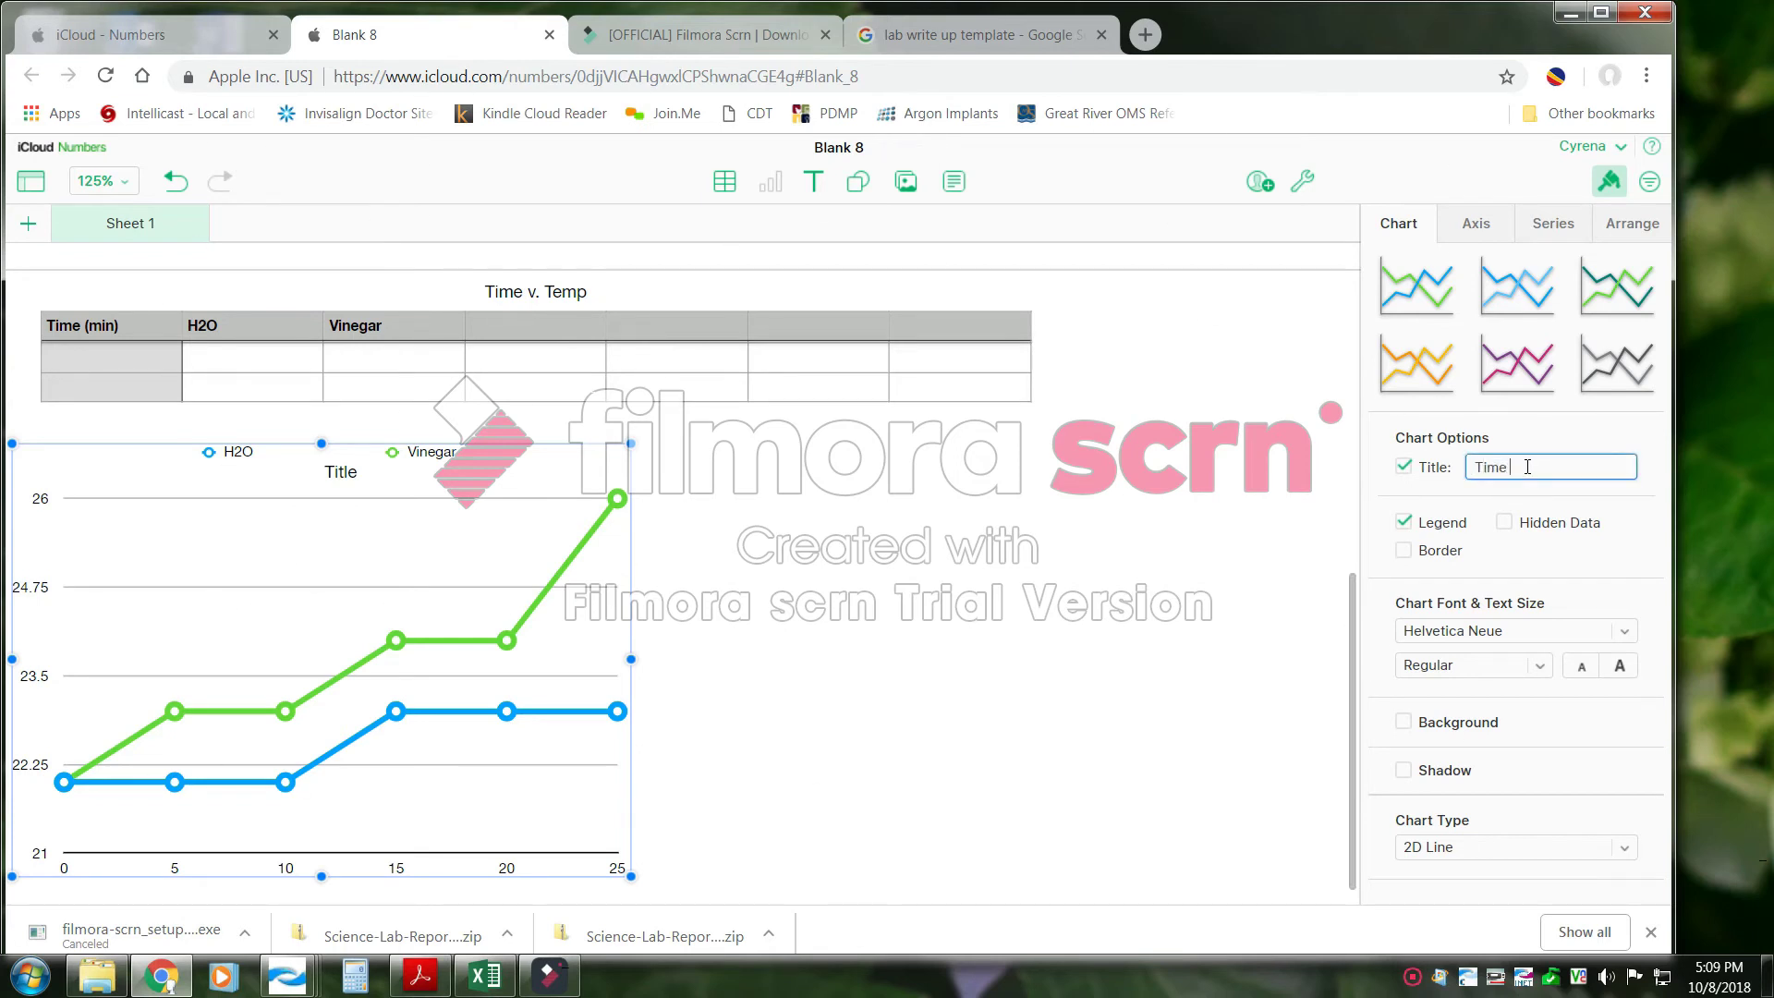
text(Time v. Temp)
Turn on the category (X) axis name of the line chart and set it to "Time (min)"
click(1472, 231)
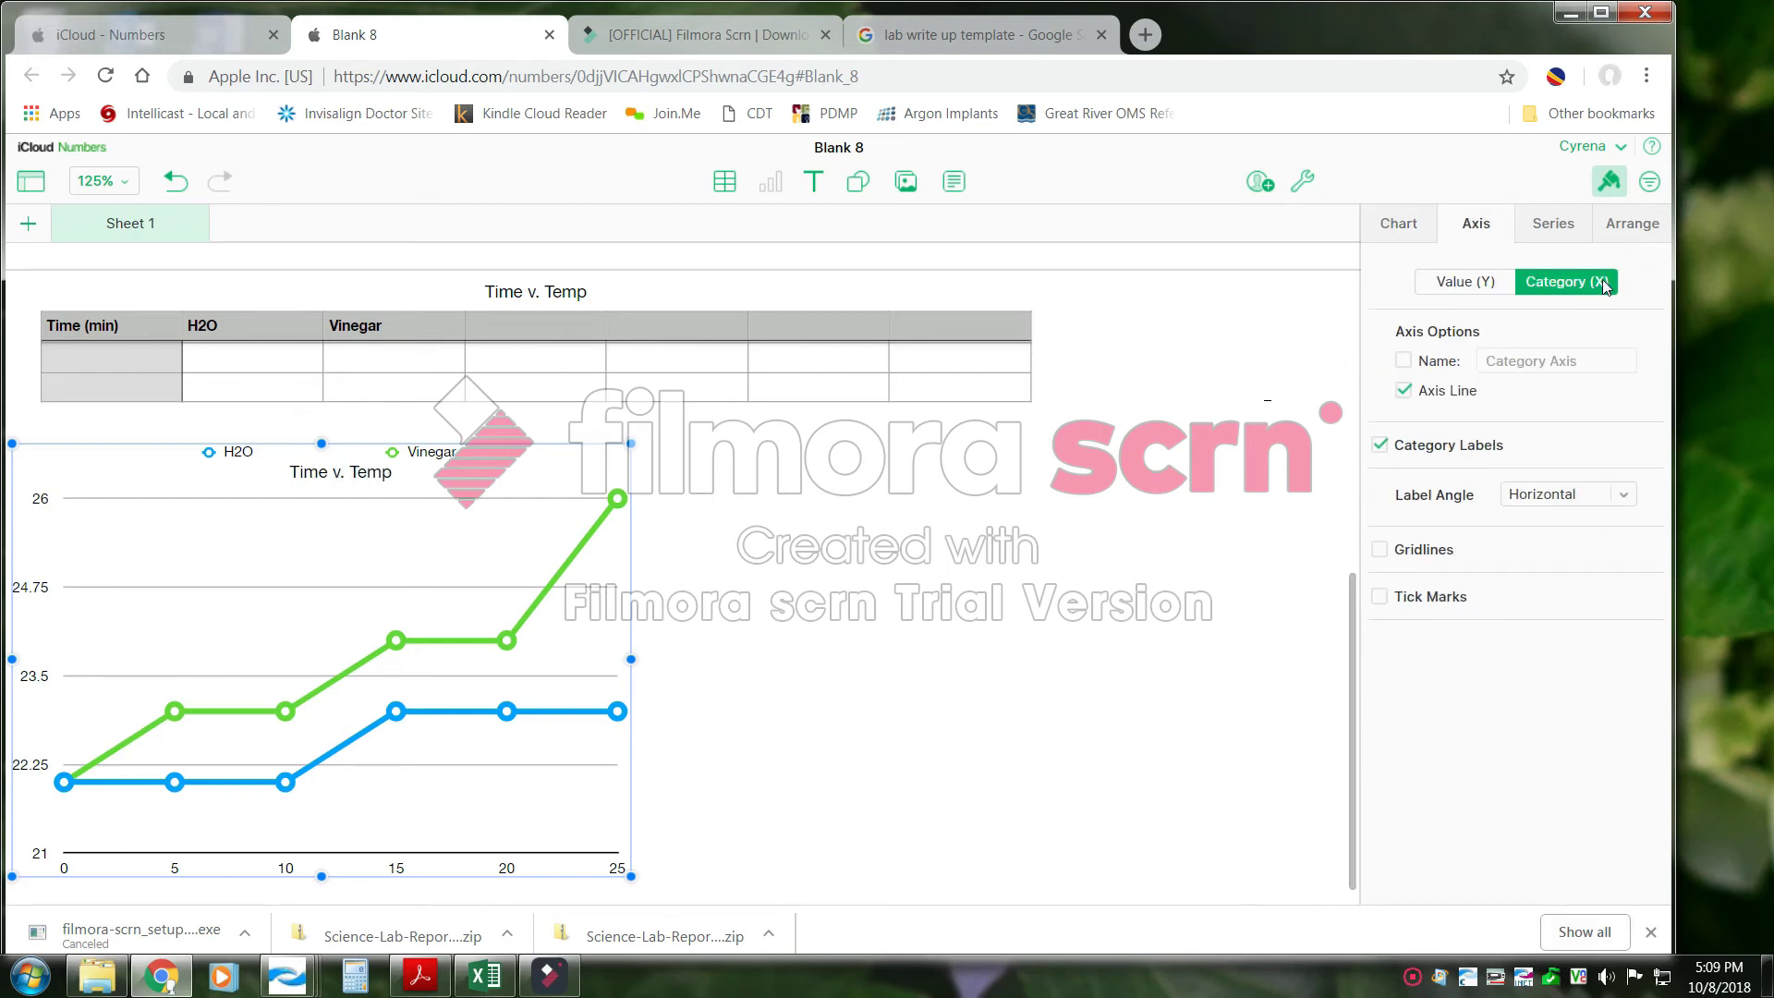
click(1406, 361)
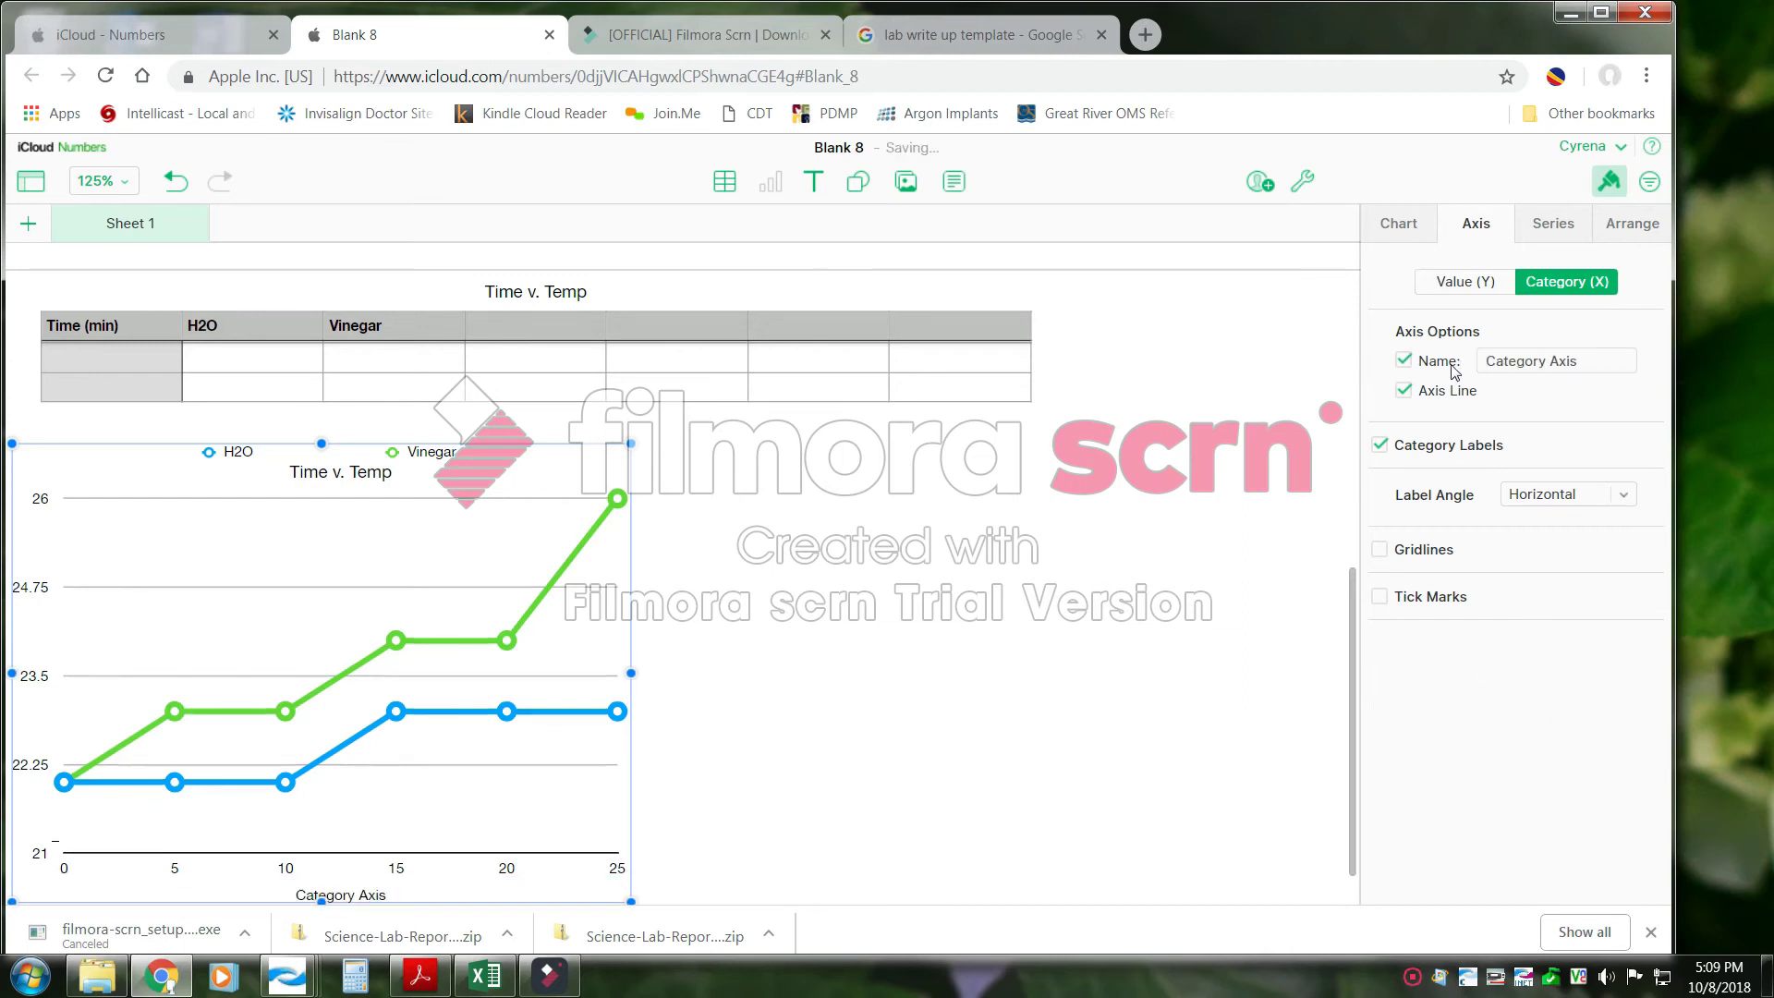
click(1599, 368)
drag(1577, 361, 1477, 367)
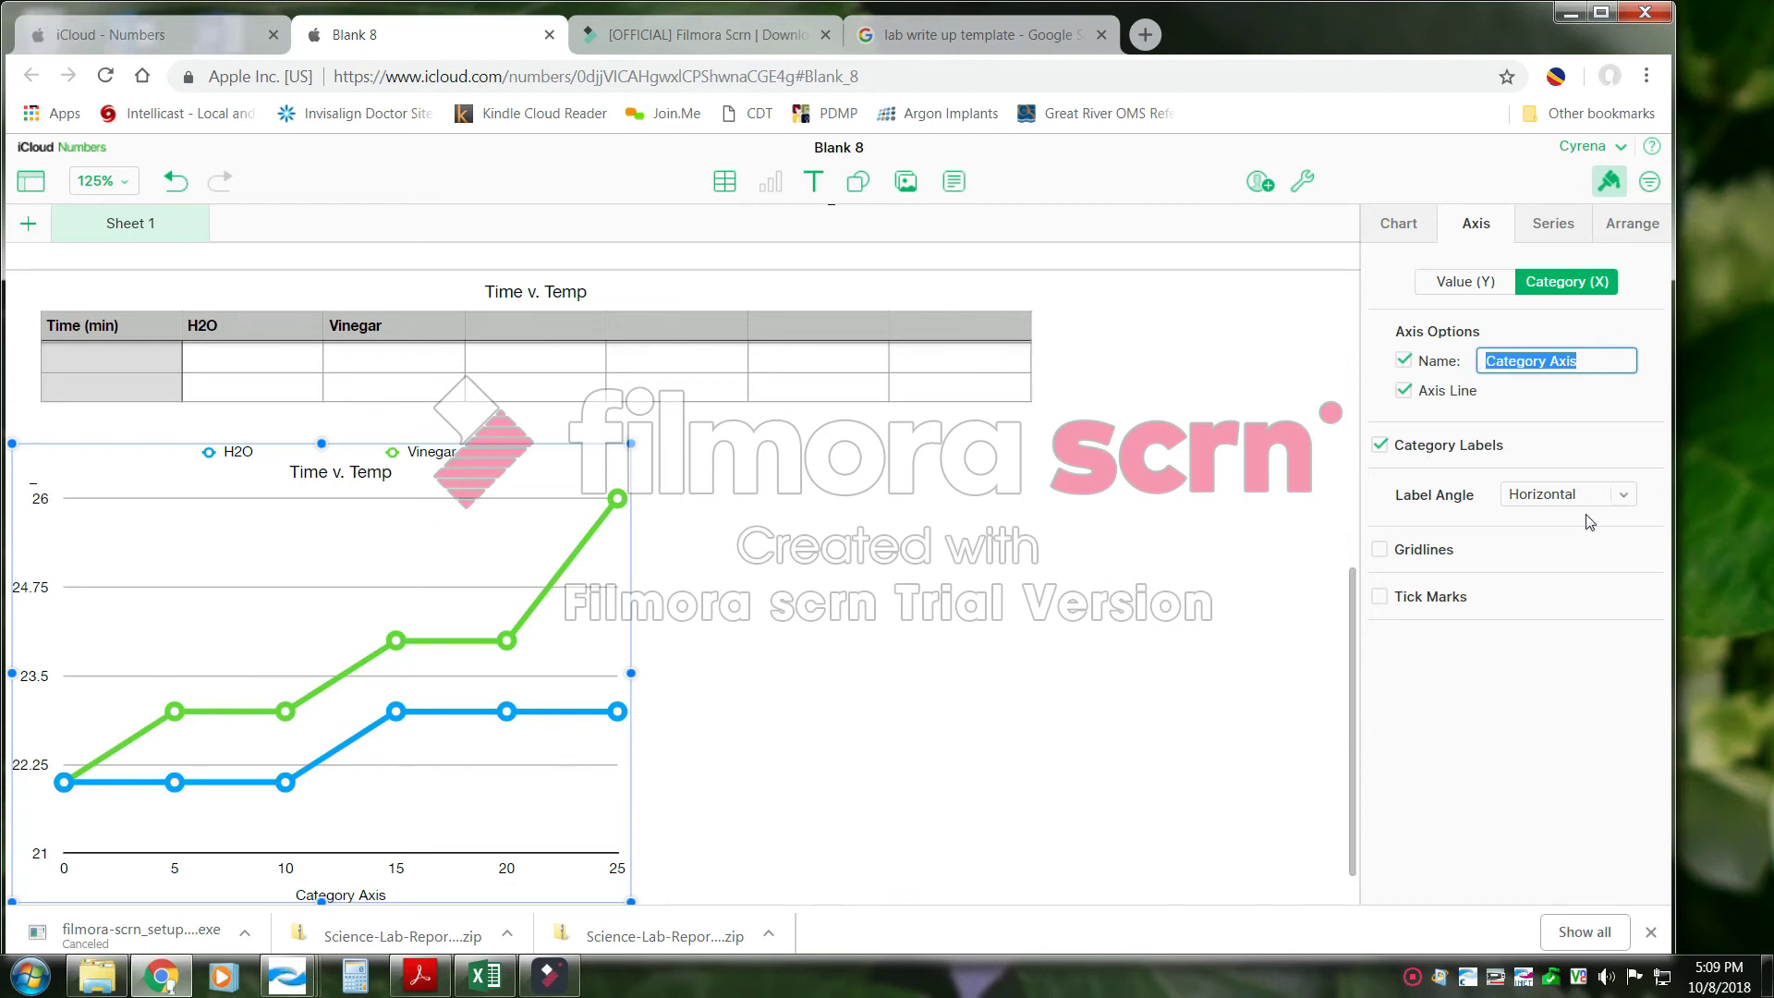
text(Time (min)
Turn on the value (Y) axis name of the line chart and set it to "Temp (Celsius)"
click(1462, 282)
click(1405, 361)
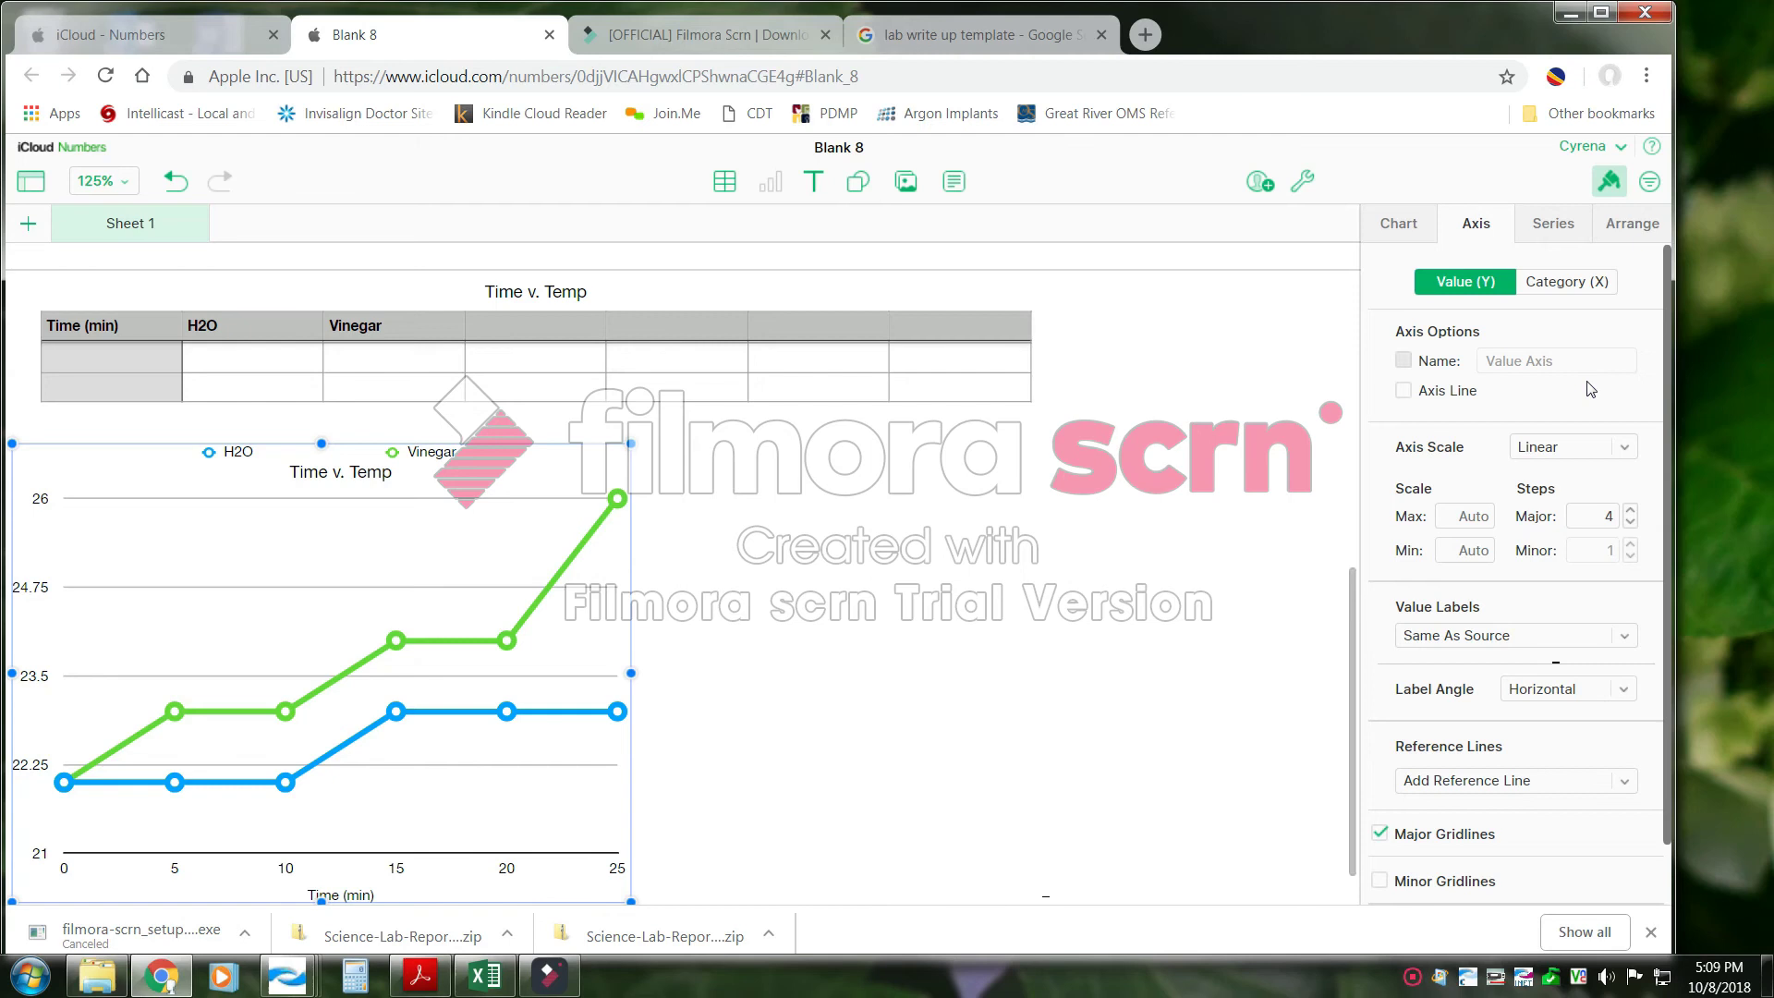
click(1570, 359)
drag(1571, 354, 1406, 383)
text(Temp (Celsius)
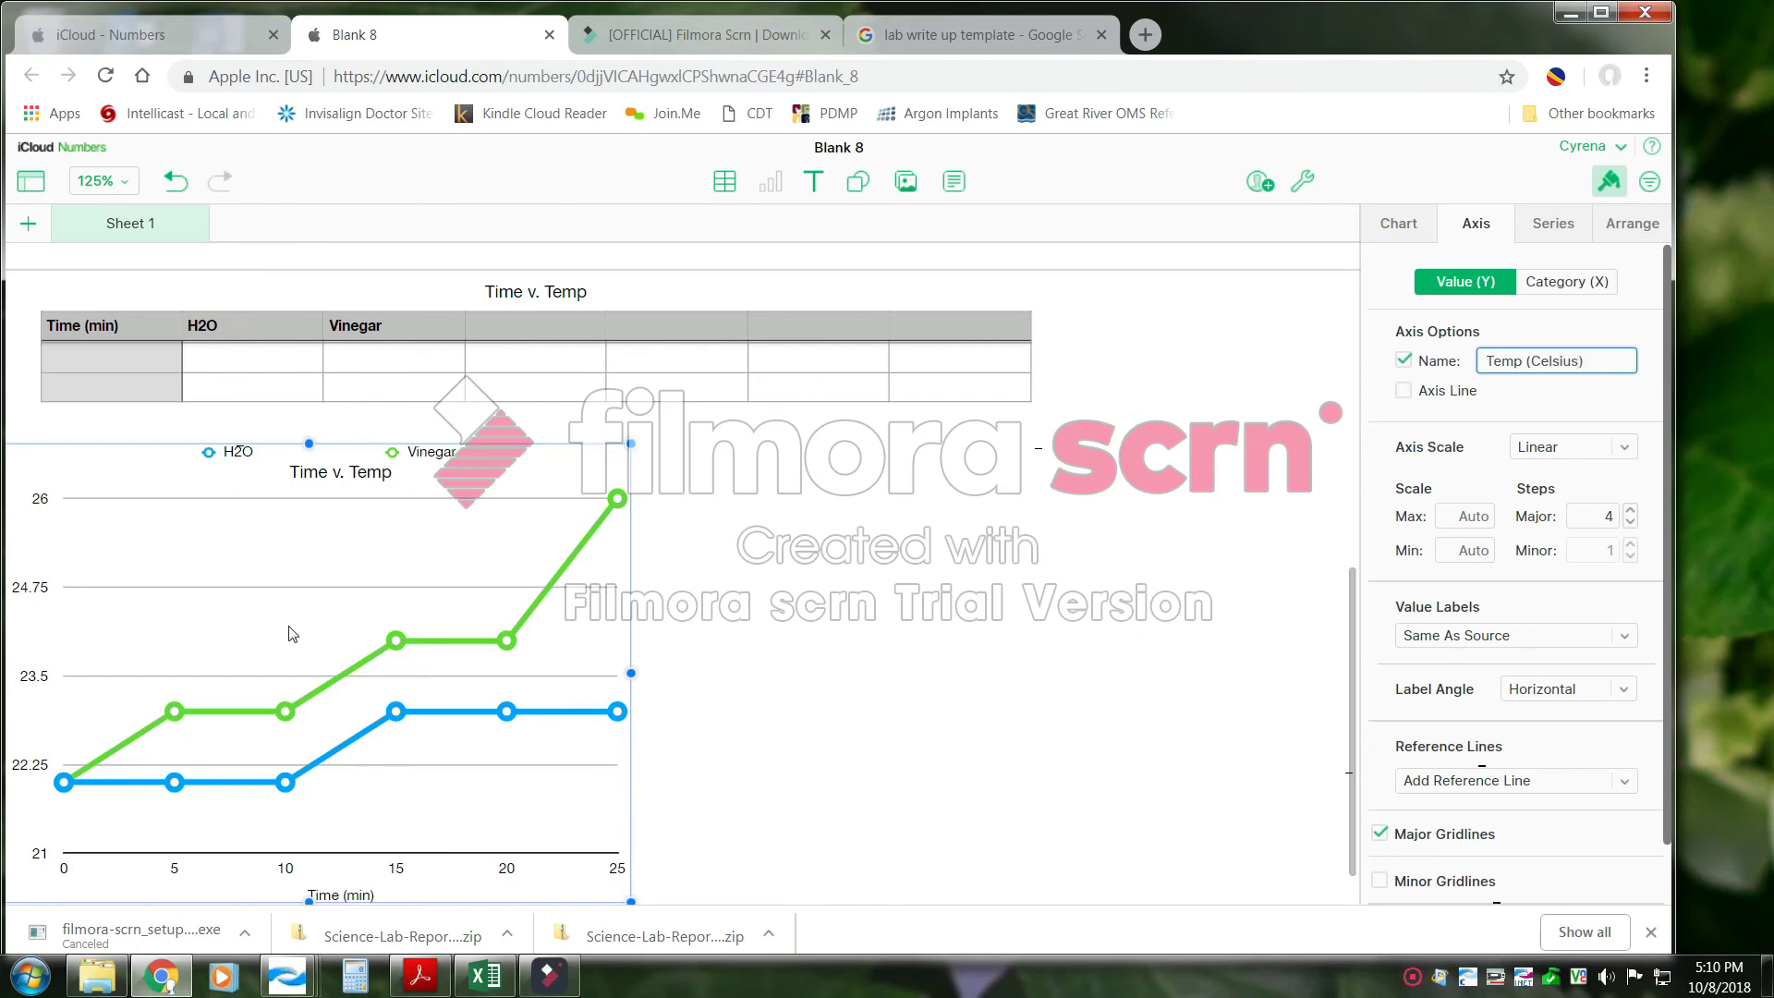
Turn on the minor gridlines and the axis line for the line chart's value (Y) axis
click(1383, 882)
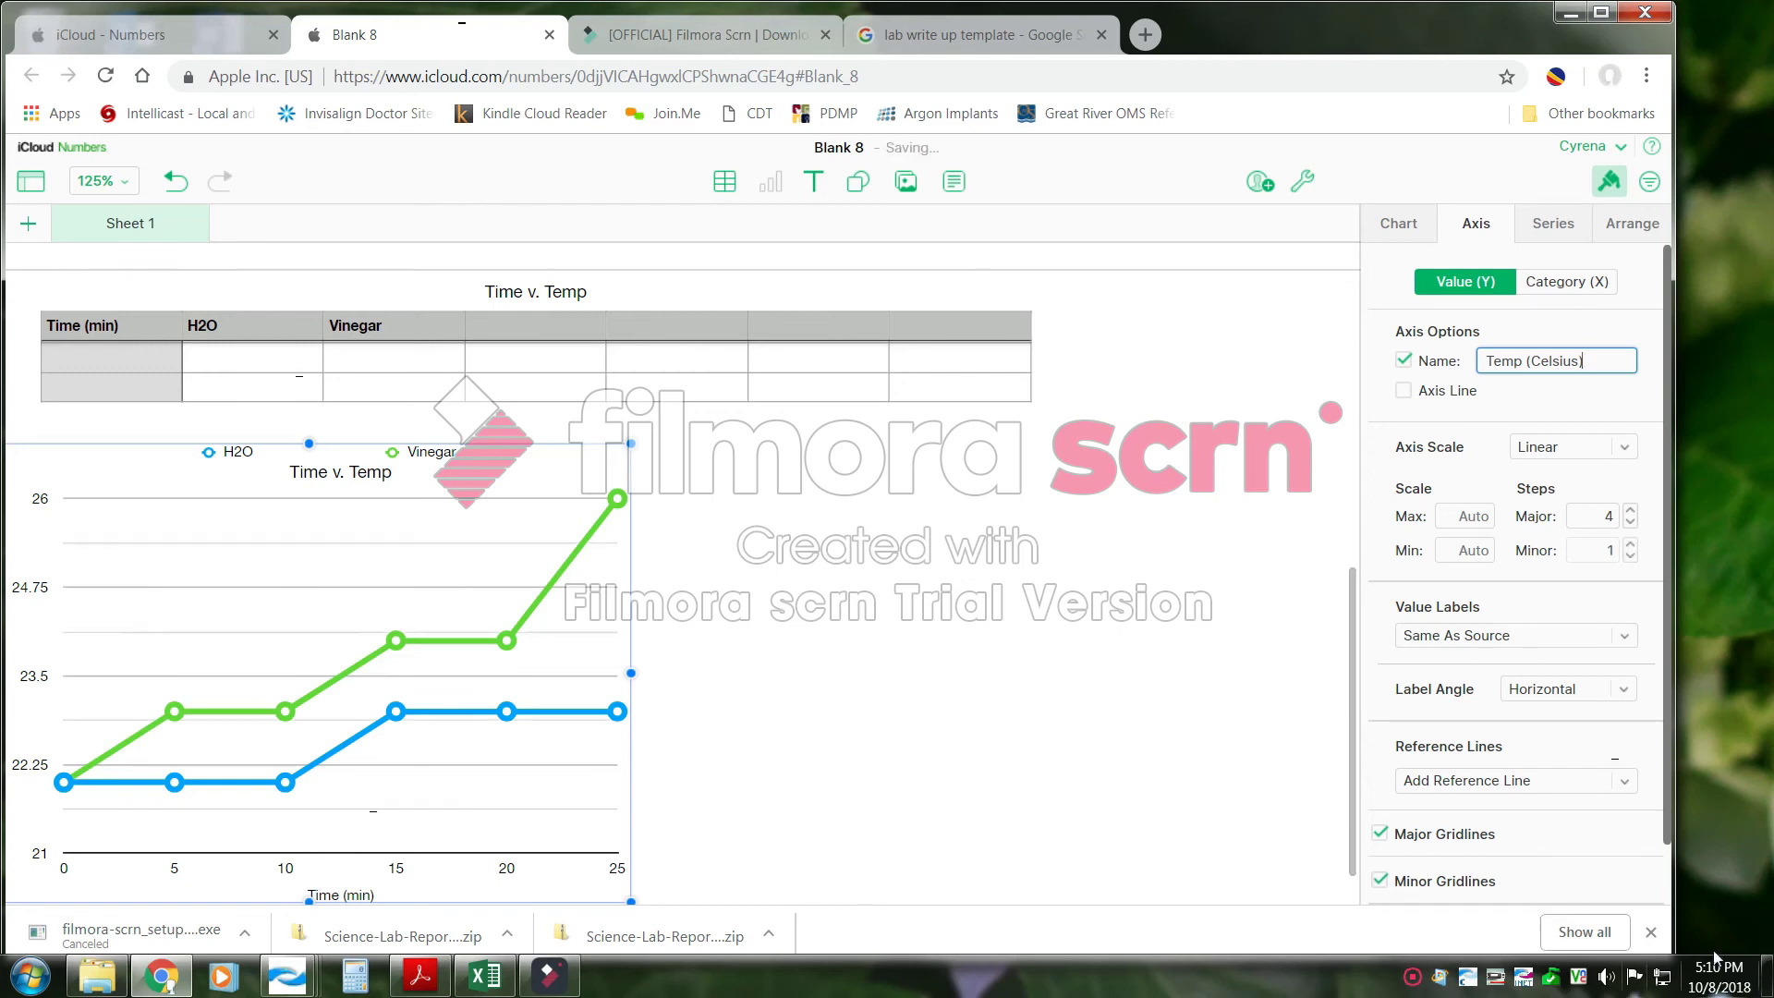
click(1402, 391)
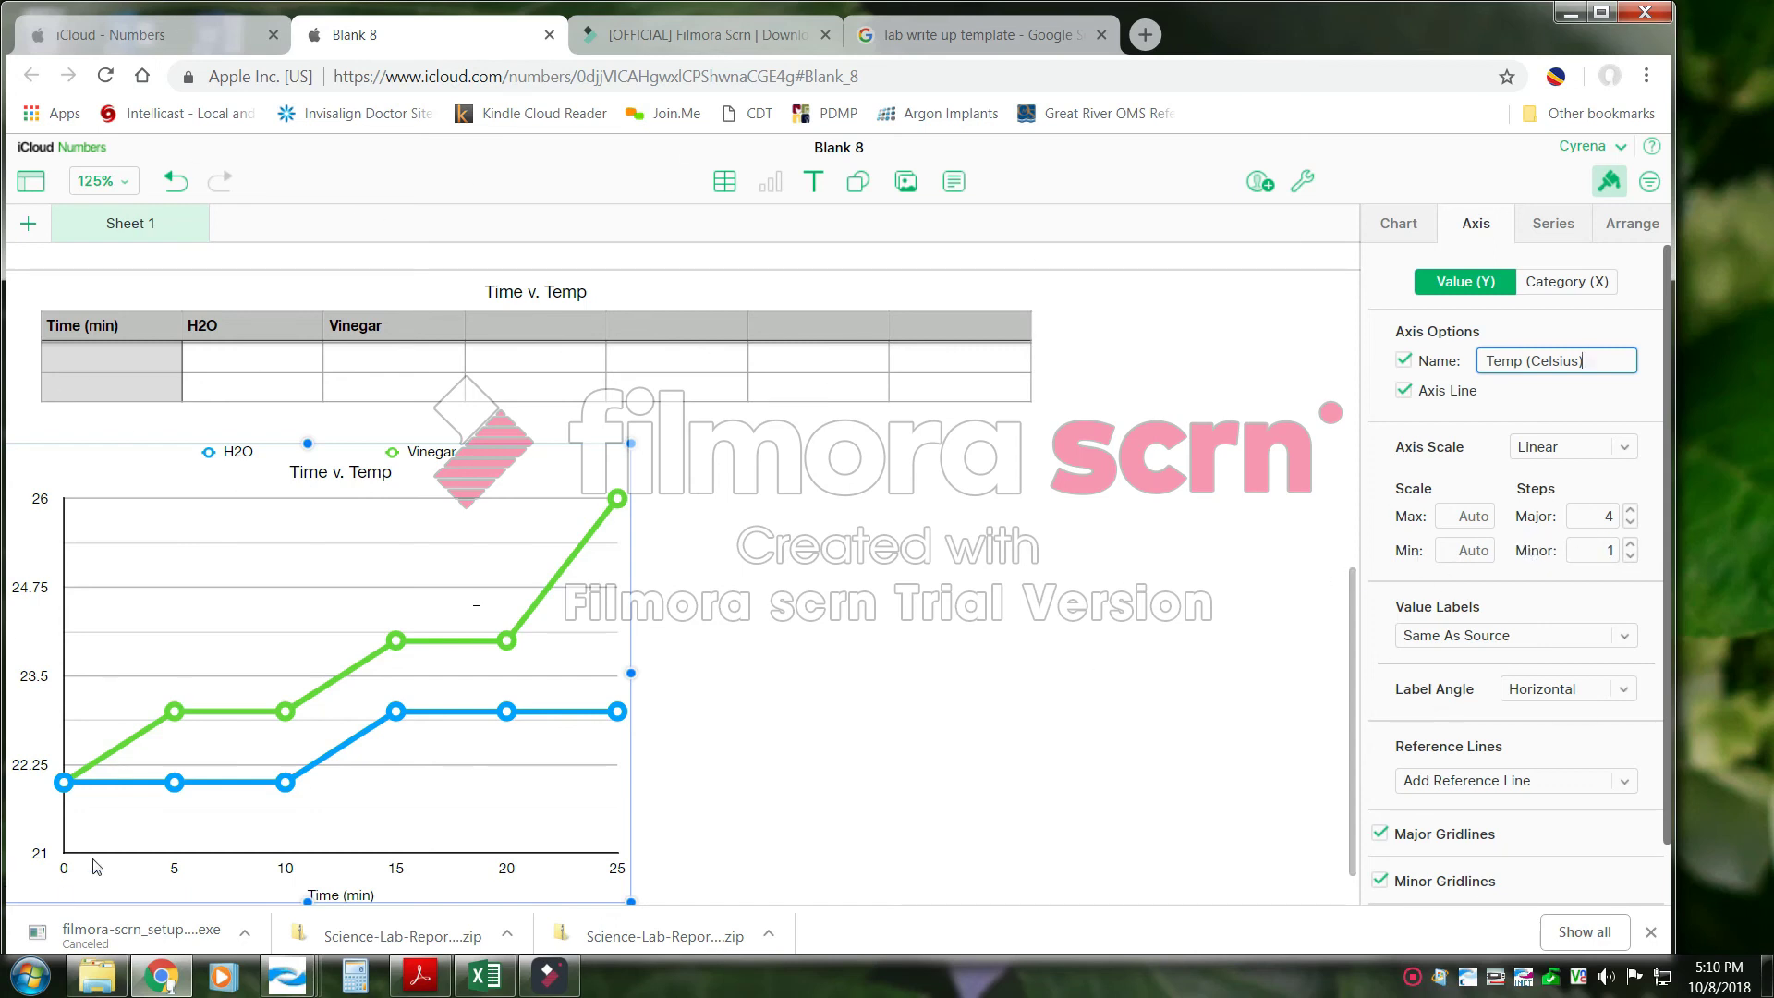
Set the value (Y) axis scale to 5 major steps and 2 minor steps
click(1630, 512)
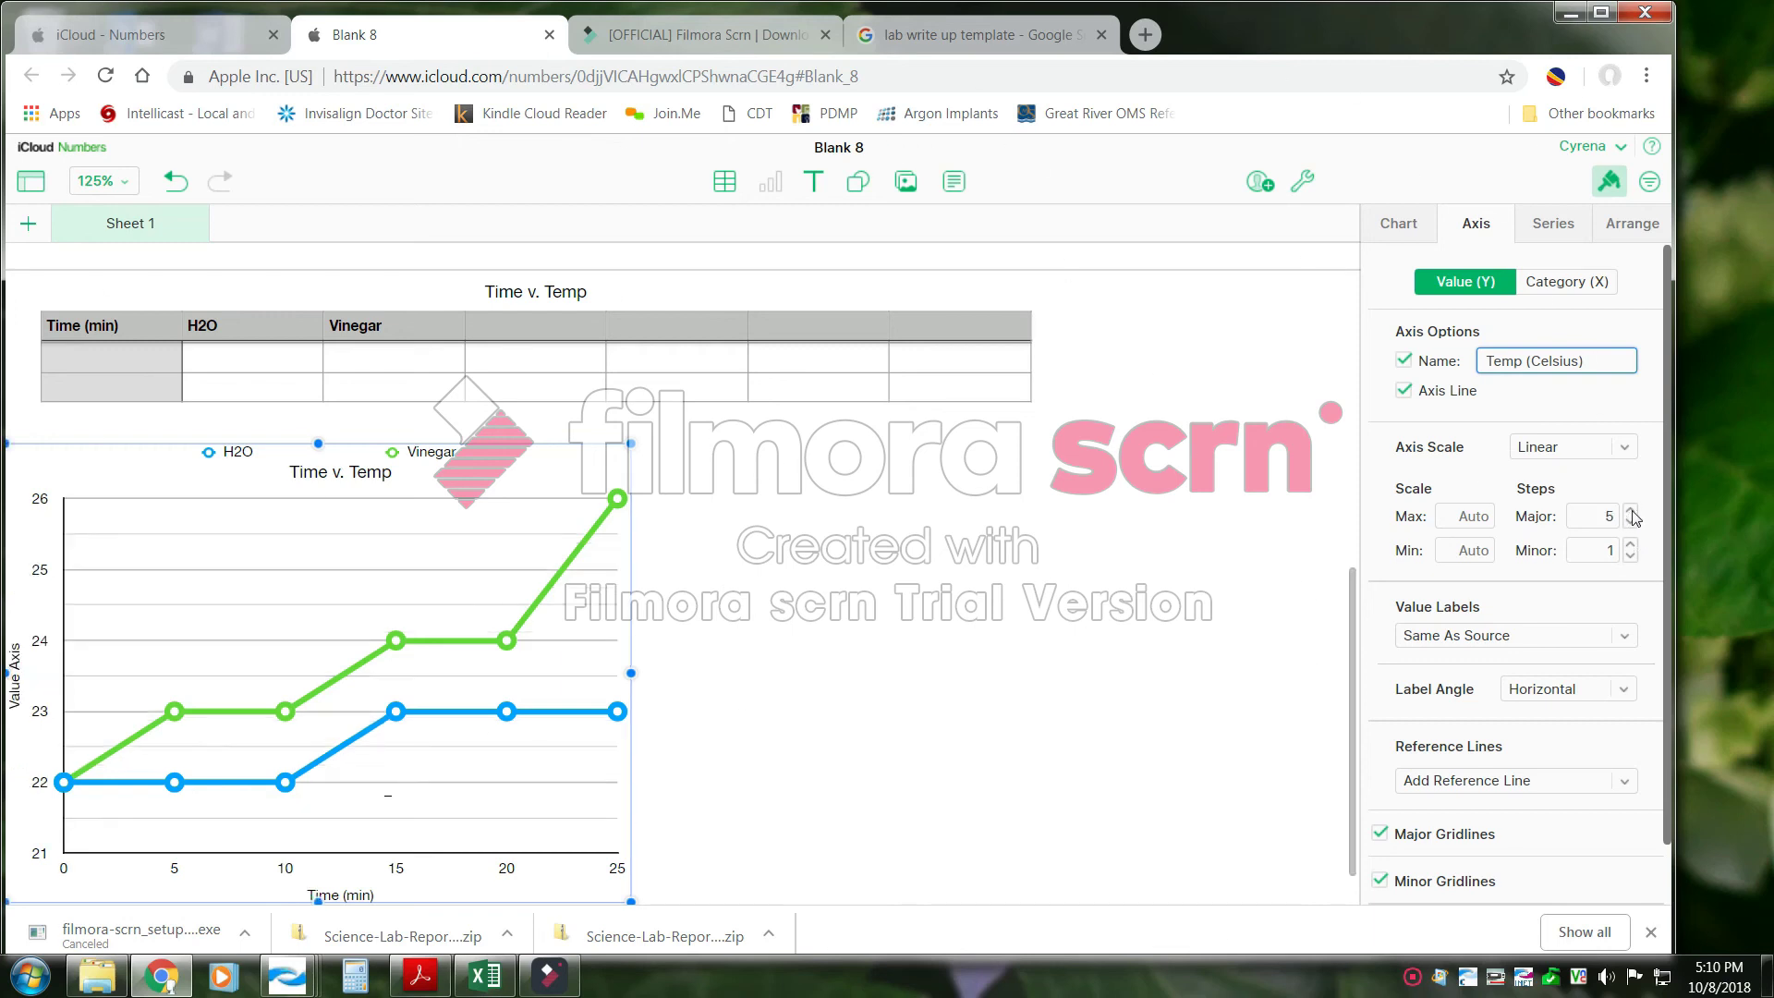
click(1630, 512)
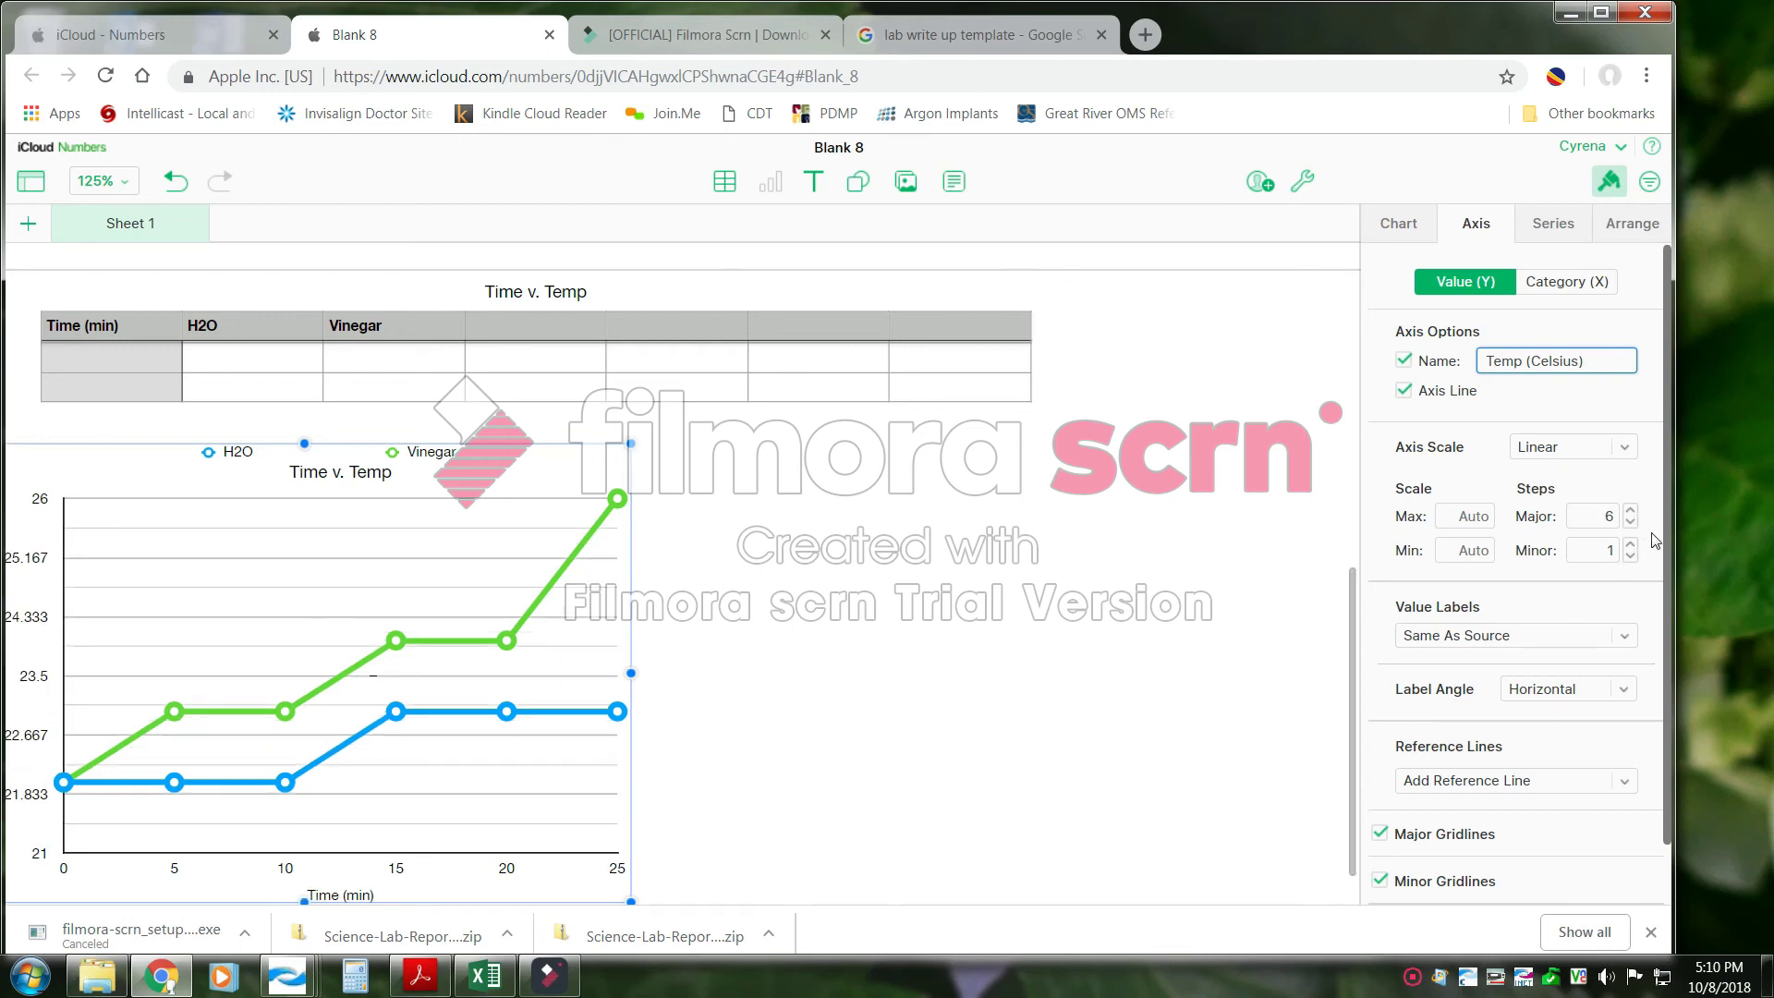
click(1630, 522)
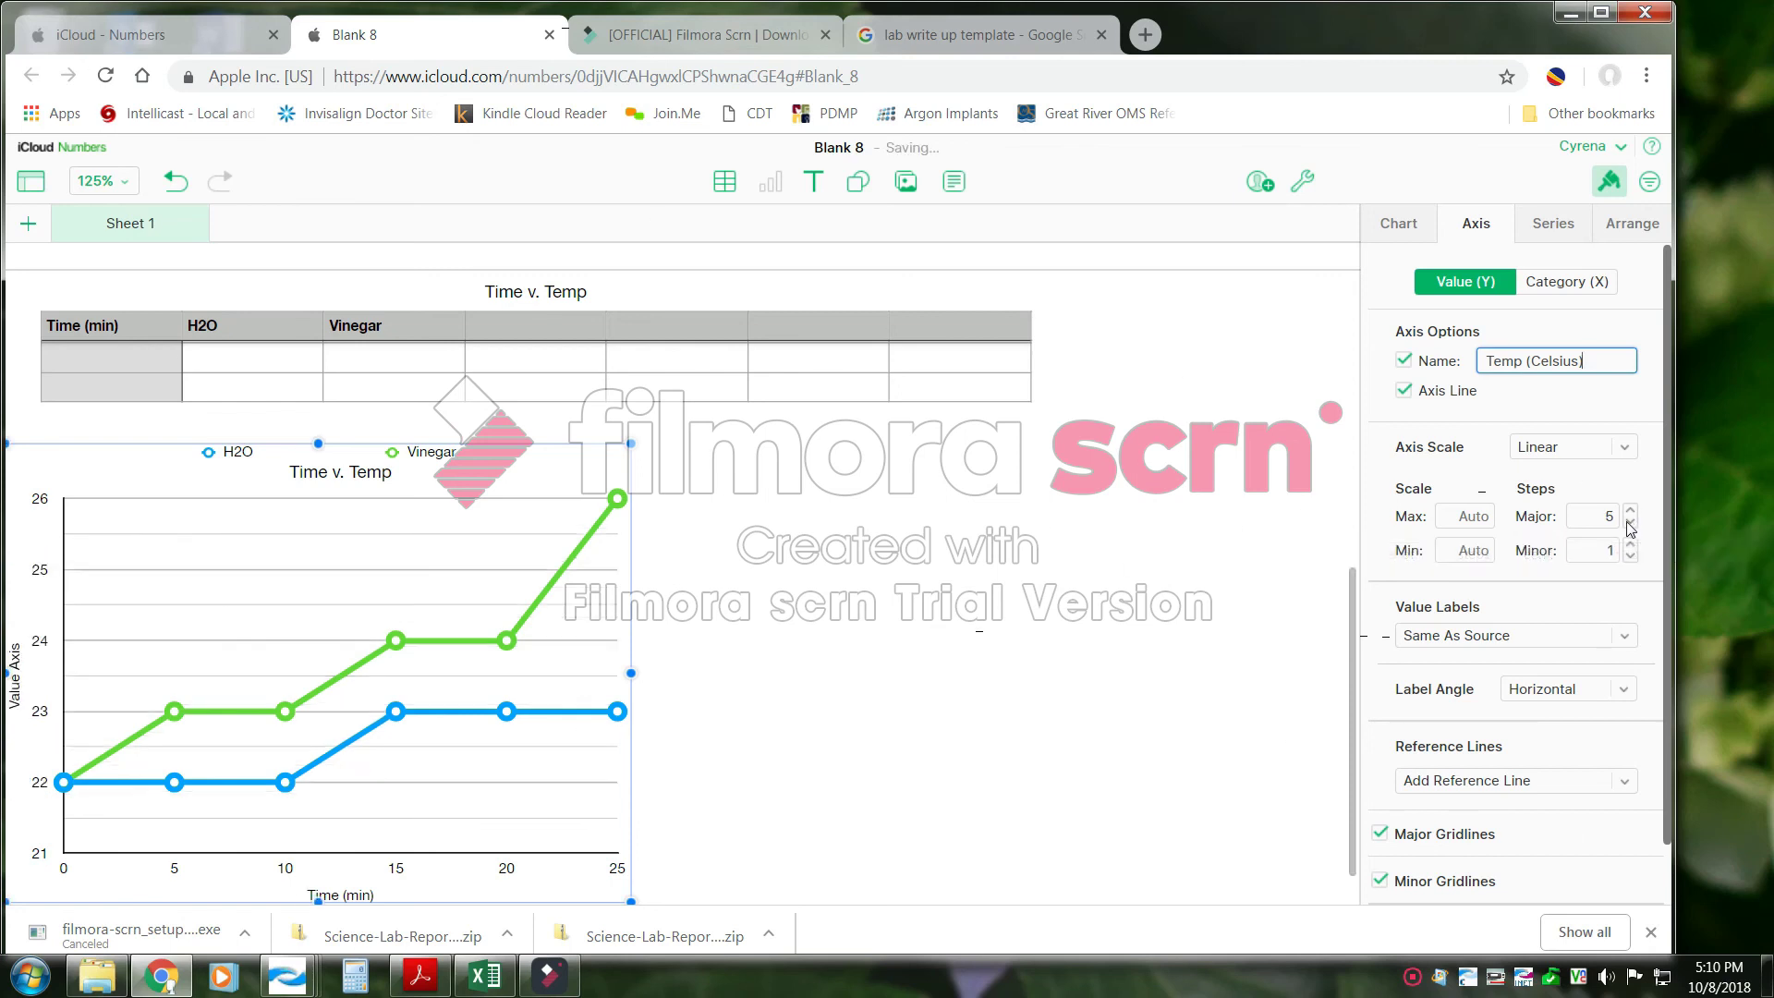
click(1631, 546)
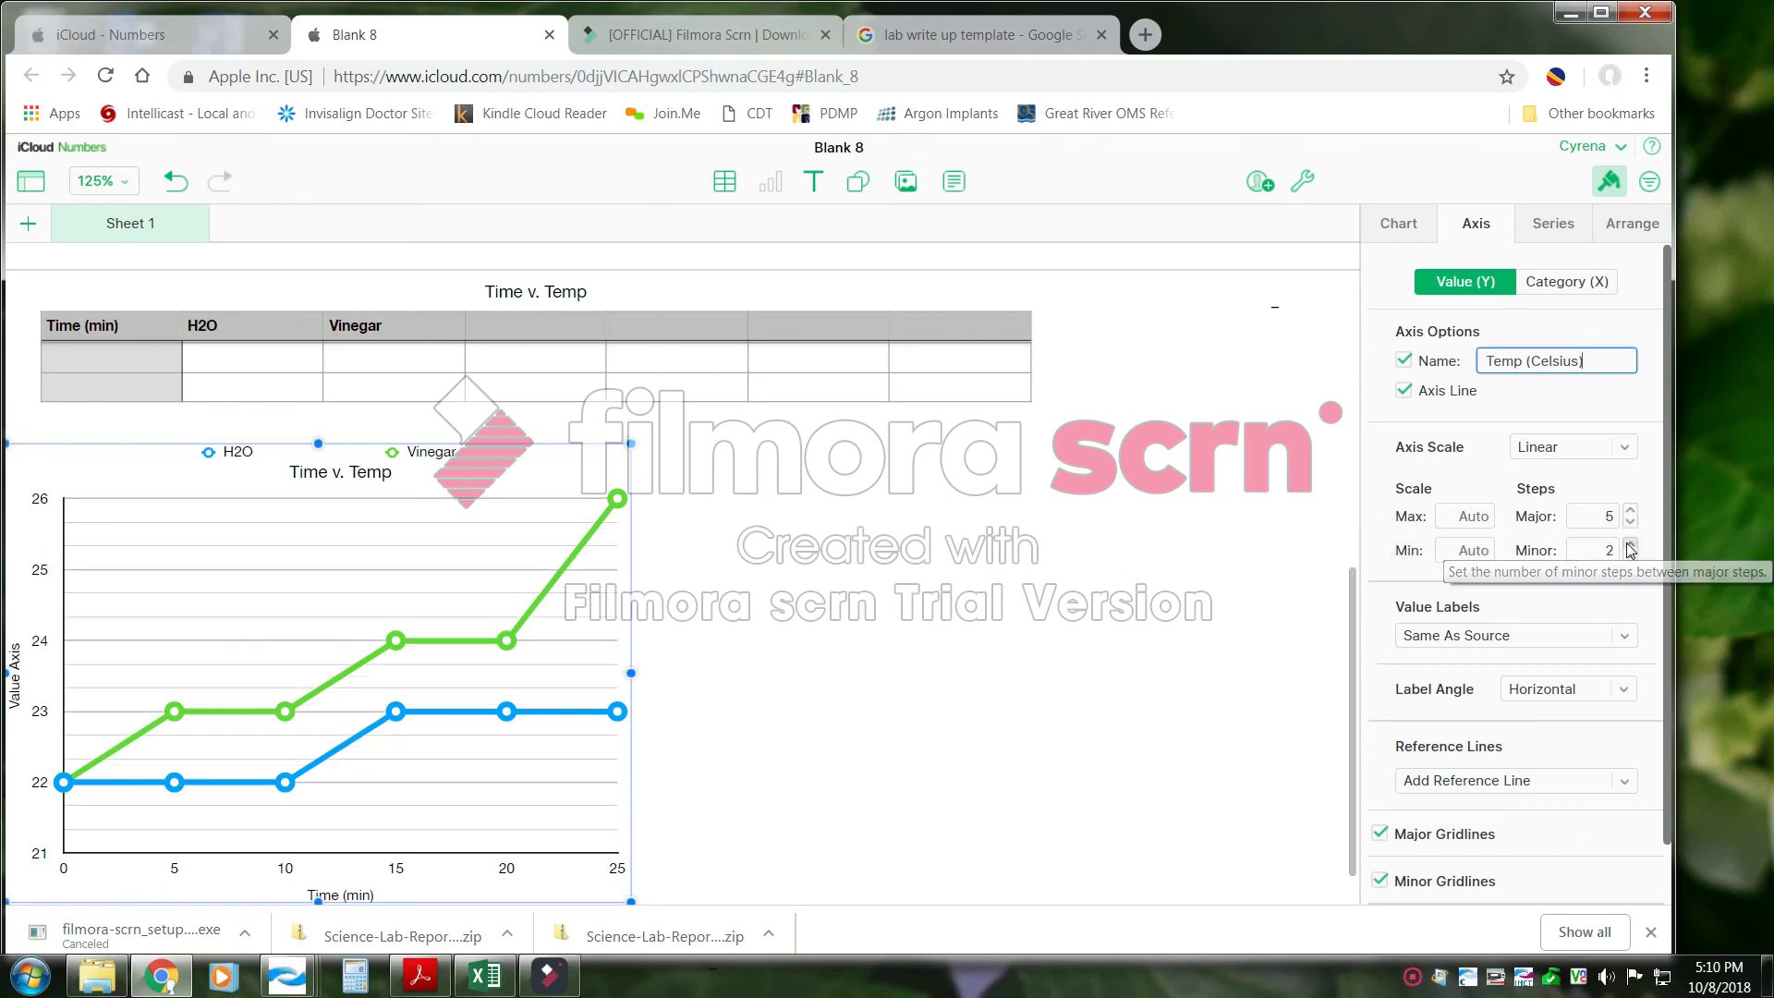
Turn on the category (X) axis gridlines and shift the chart right, away from the sheet's left edge
click(1570, 281)
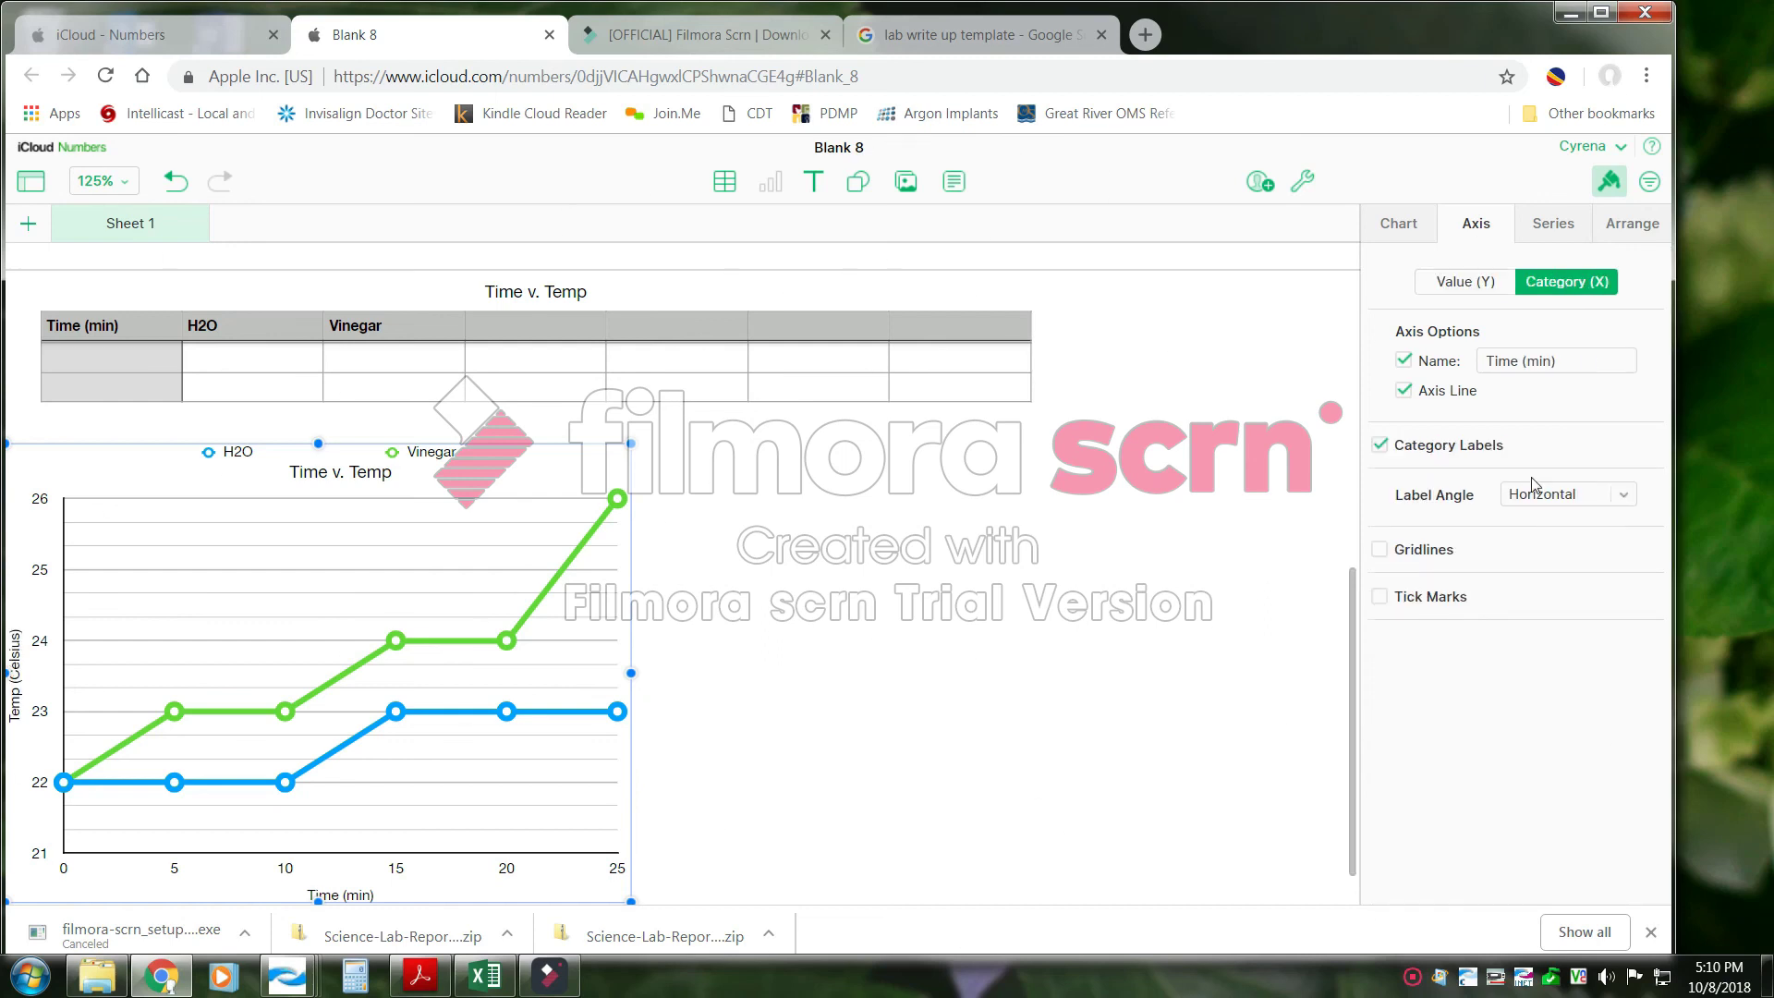
click(1379, 550)
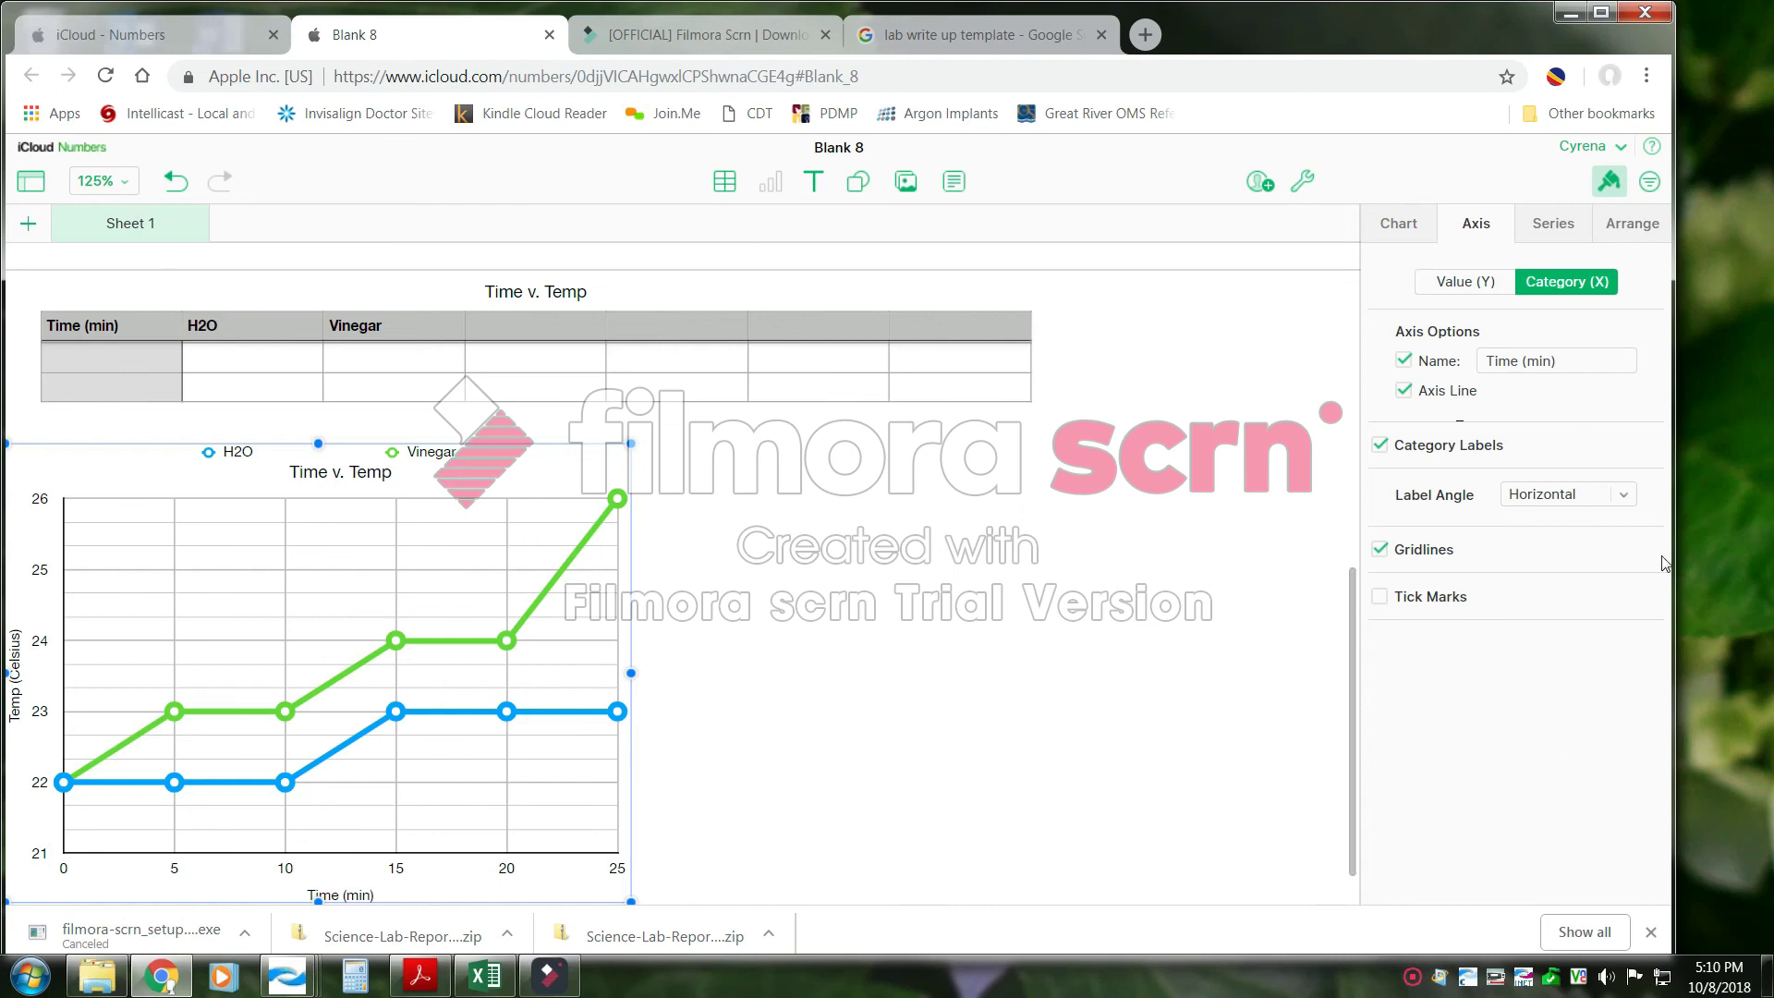
click(828, 697)
drag(462, 555, 665, 549)
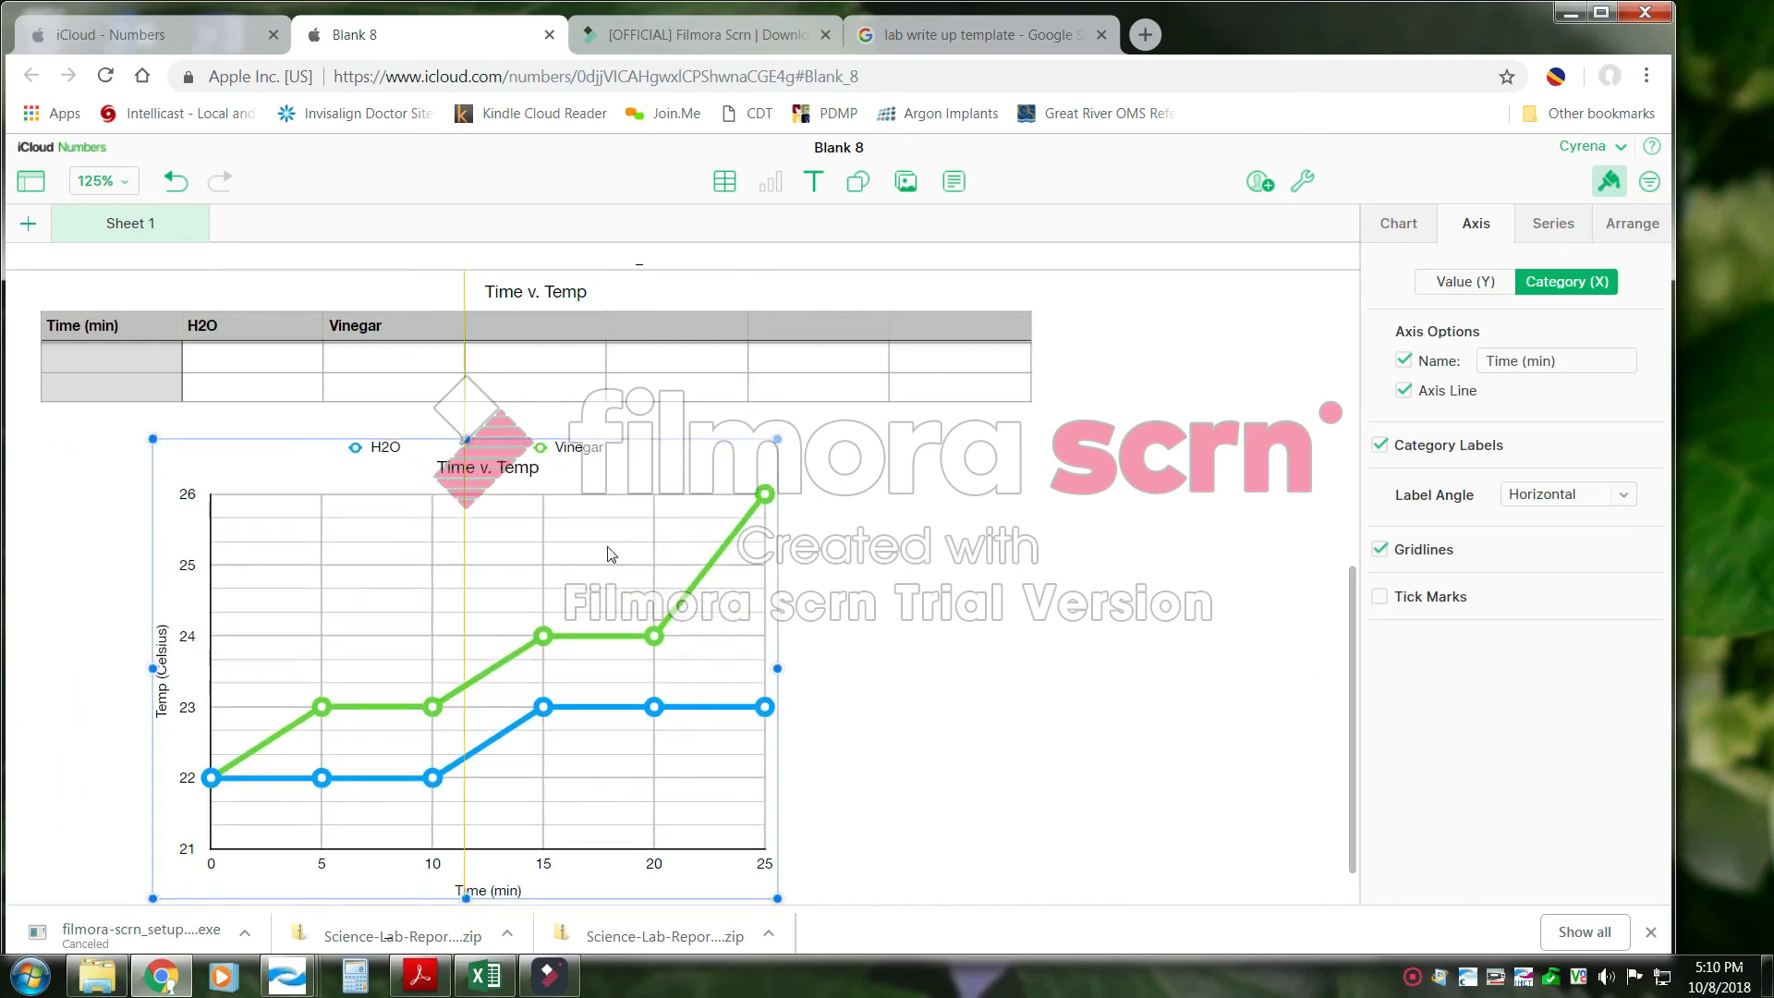
click(952, 721)
Shrink the Time v. Temp table to columns A through C and rows 1 through 7, removing the empty cells
scroll(953, 718, up, 6)
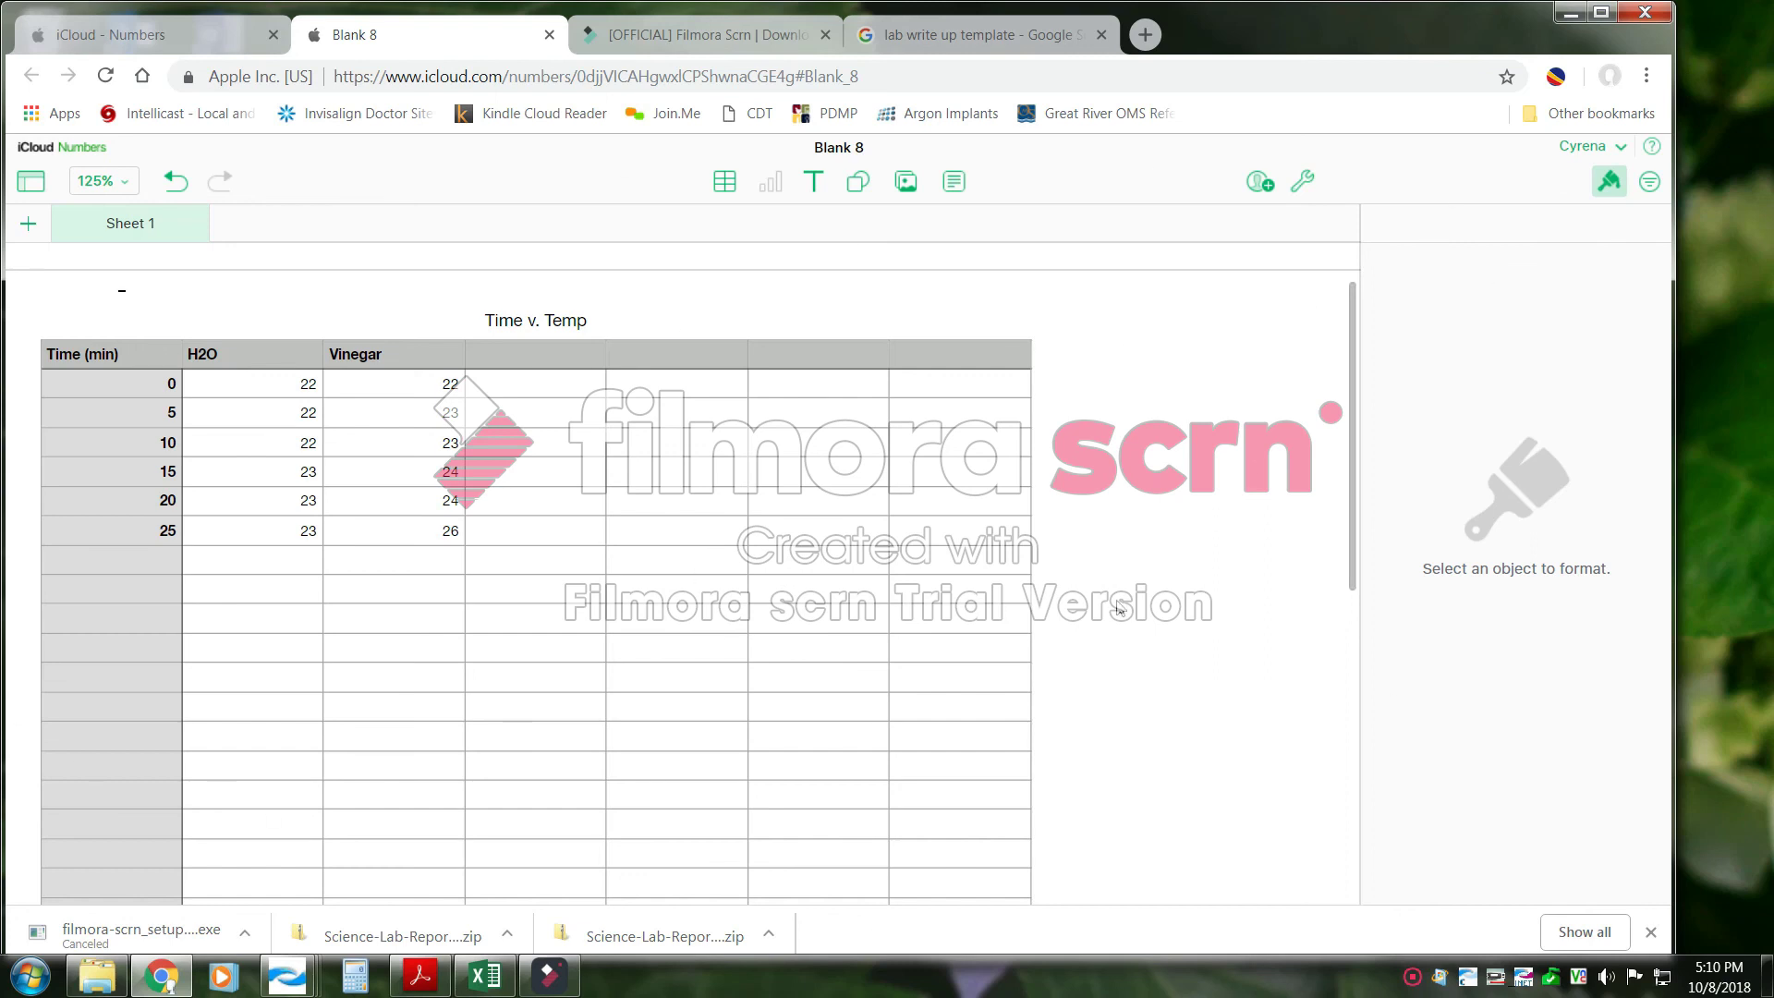
scroll(1193, 622, down, 1)
click(1032, 681)
click(989, 748)
click(977, 672)
drag(1032, 709, 607, 504)
drag(563, 443, 541, 421)
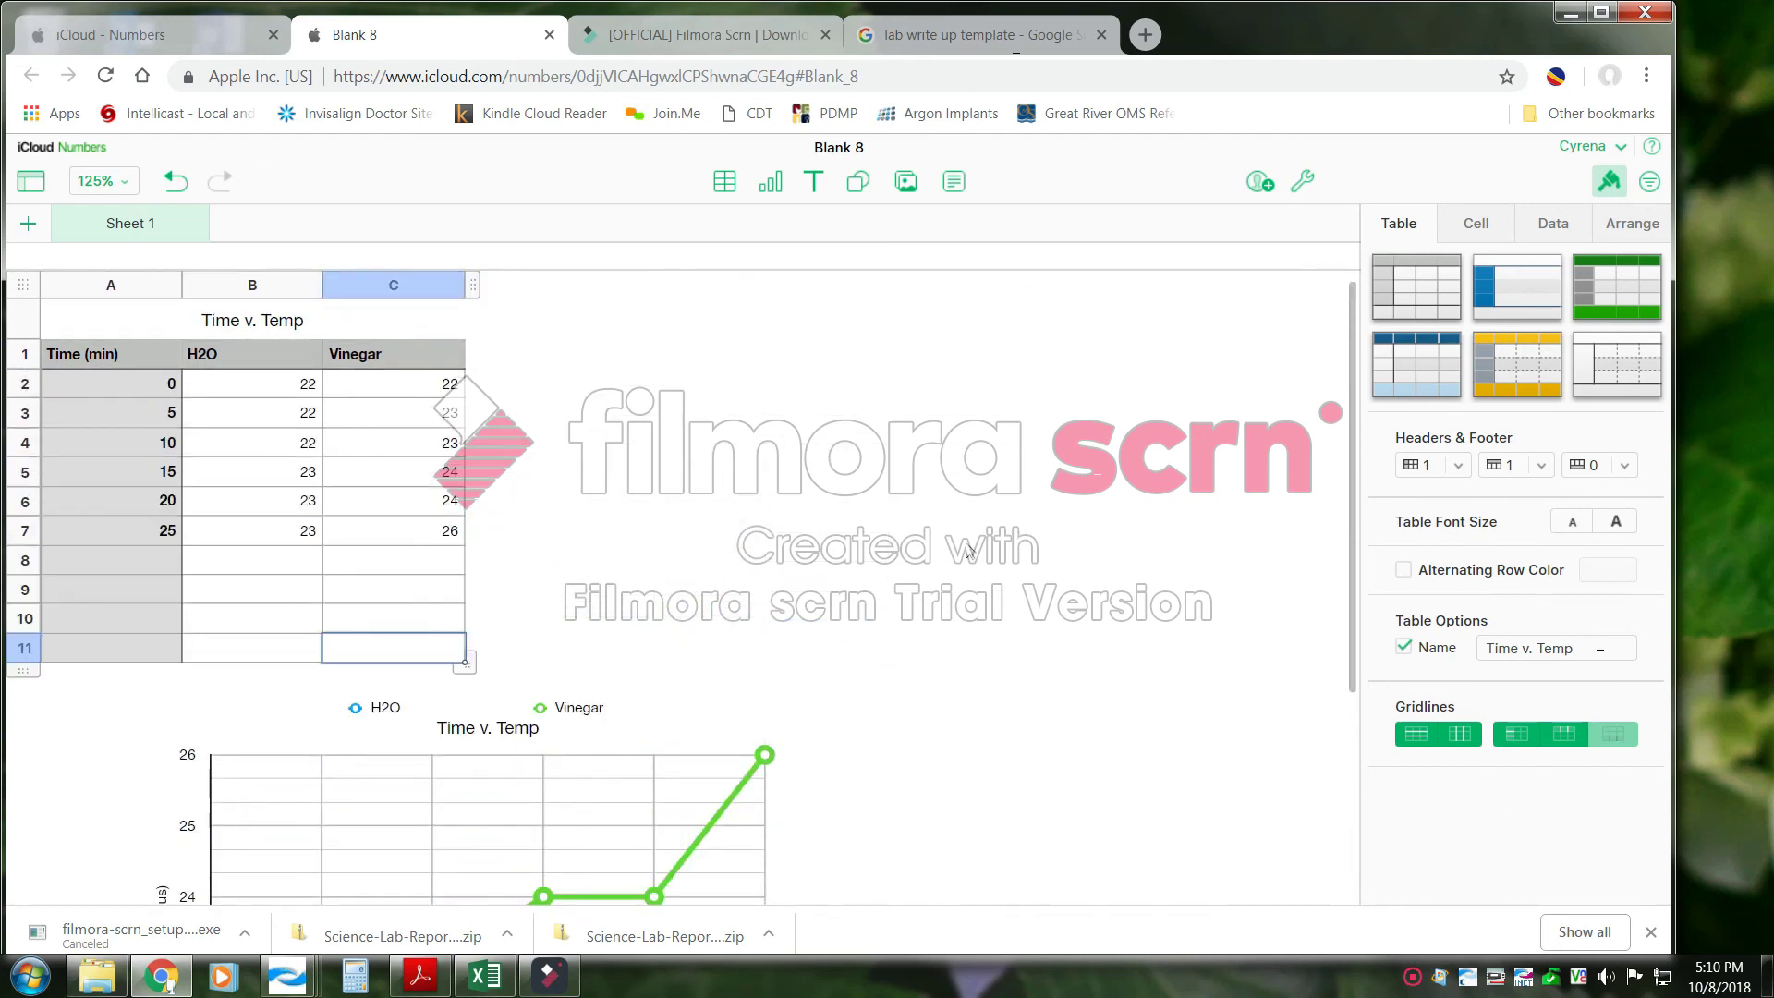
drag(467, 663, 482, 579)
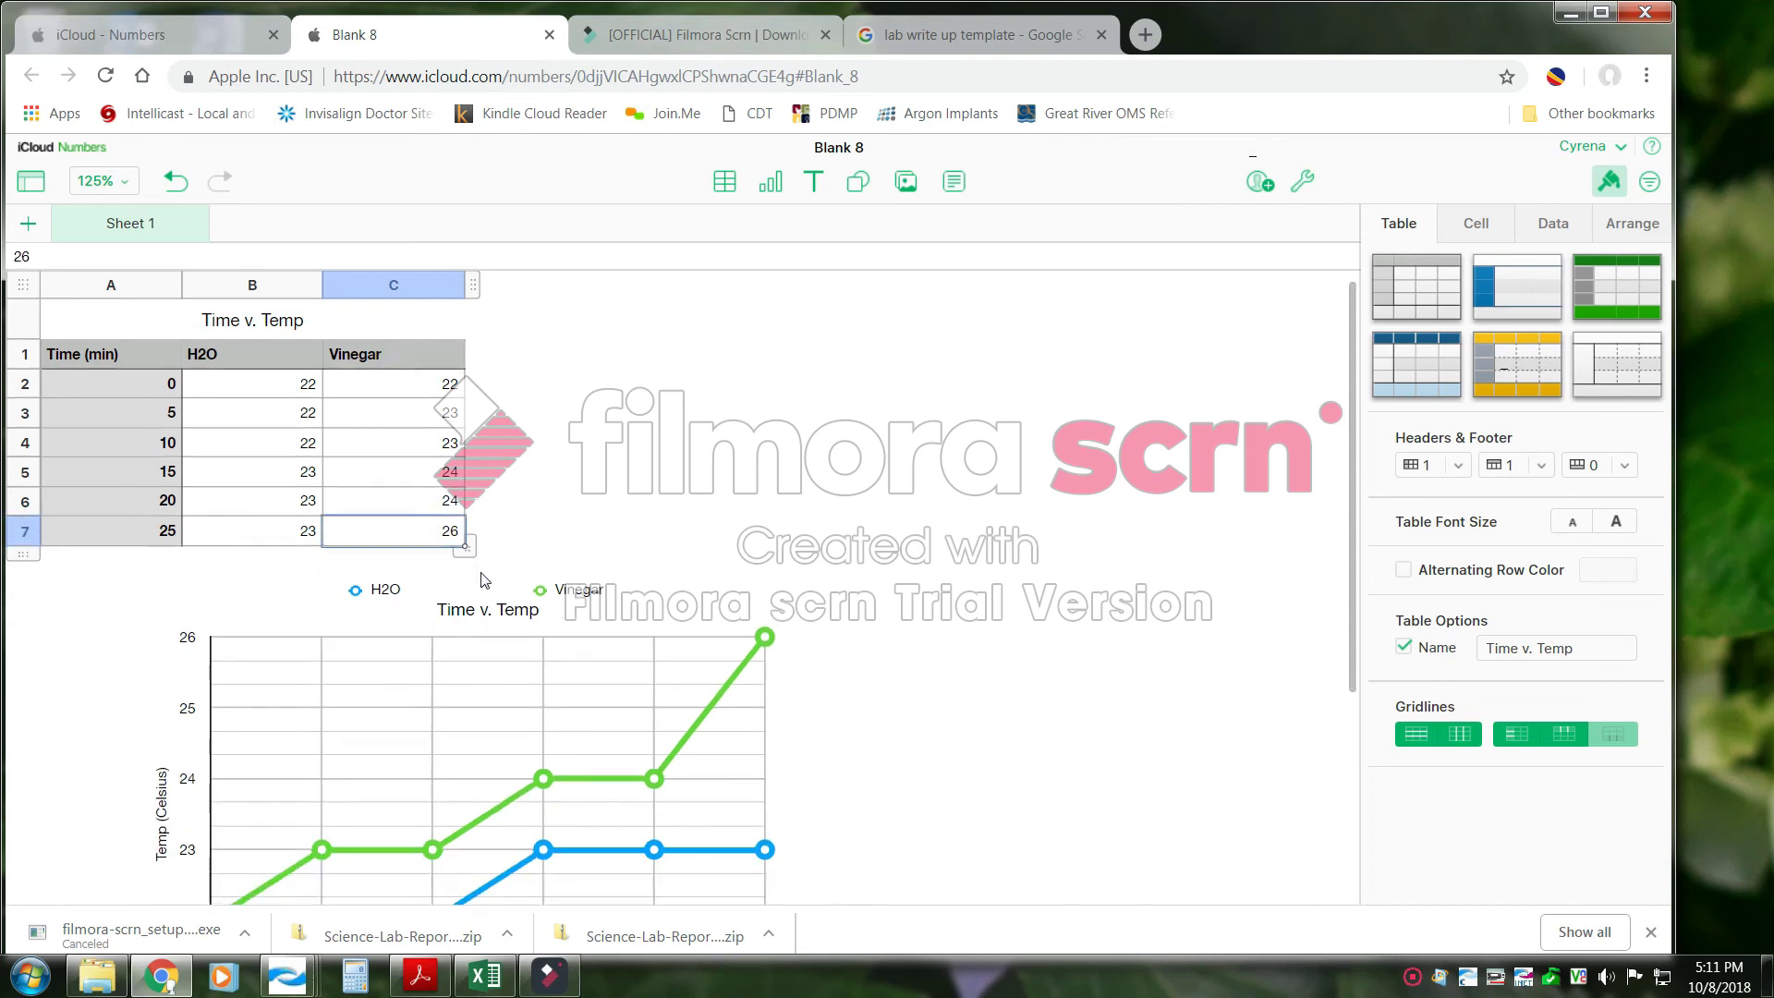
Move the line chart left so it sits directly beneath the shortened table, and deselect it
click(495, 684)
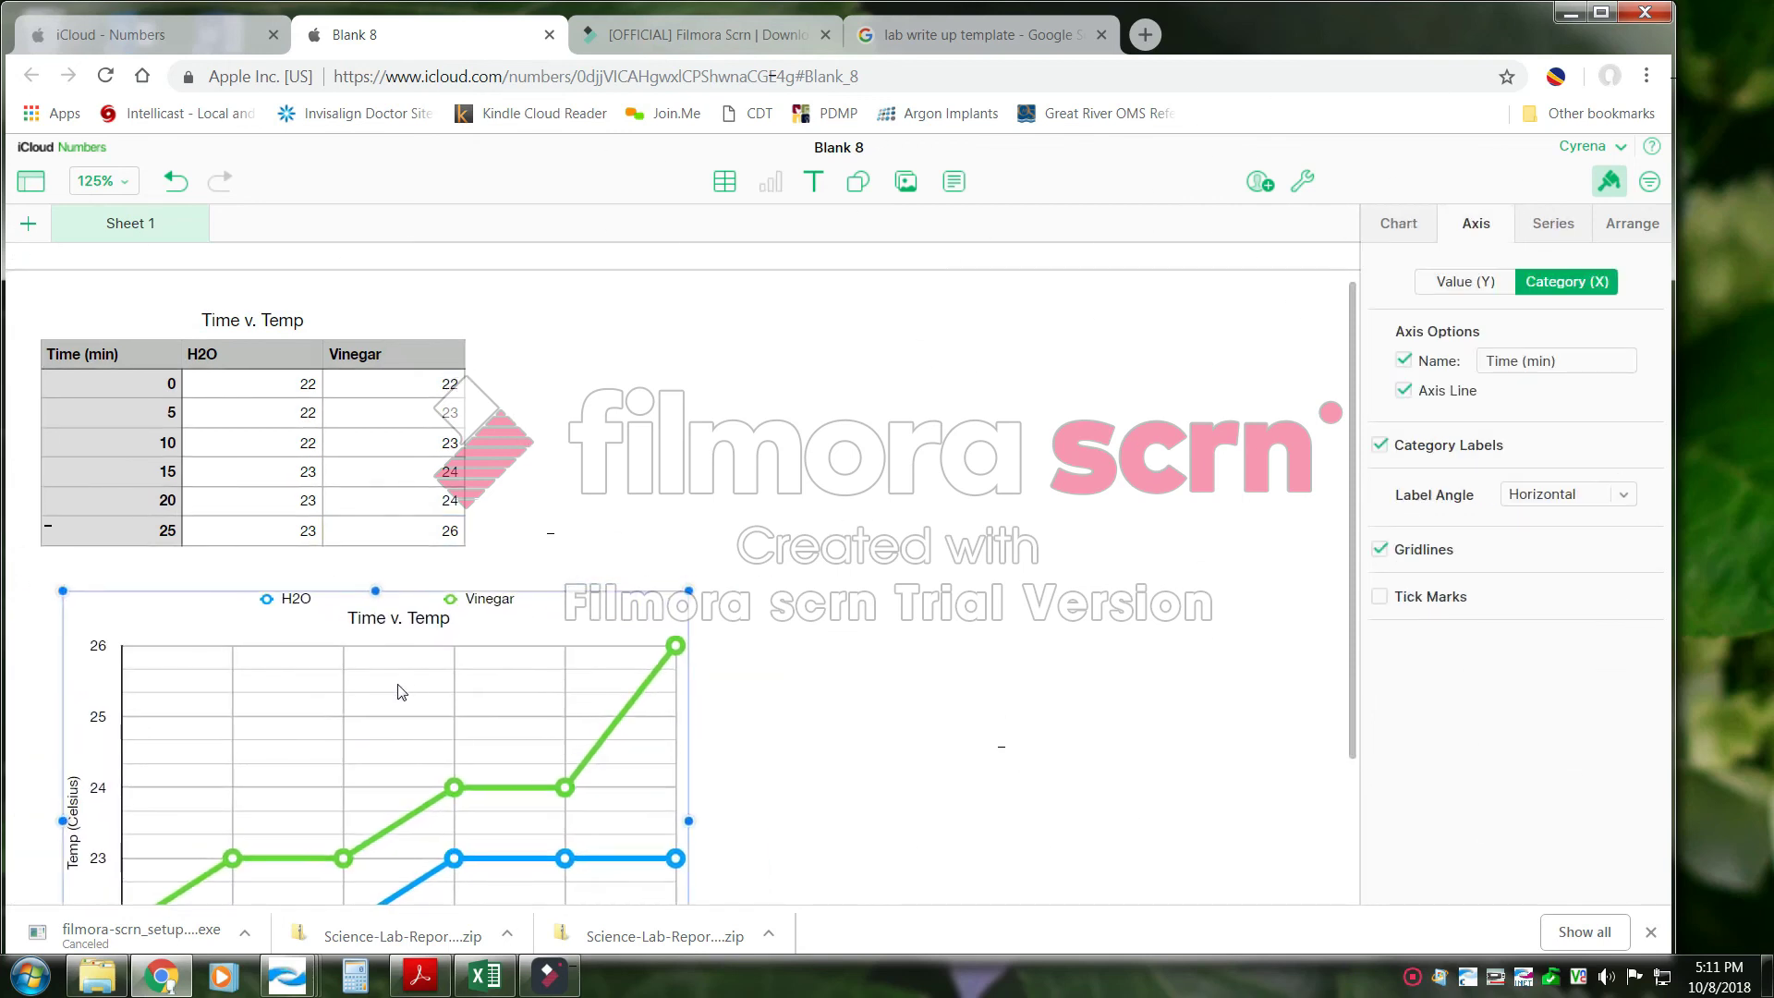
click(1011, 612)
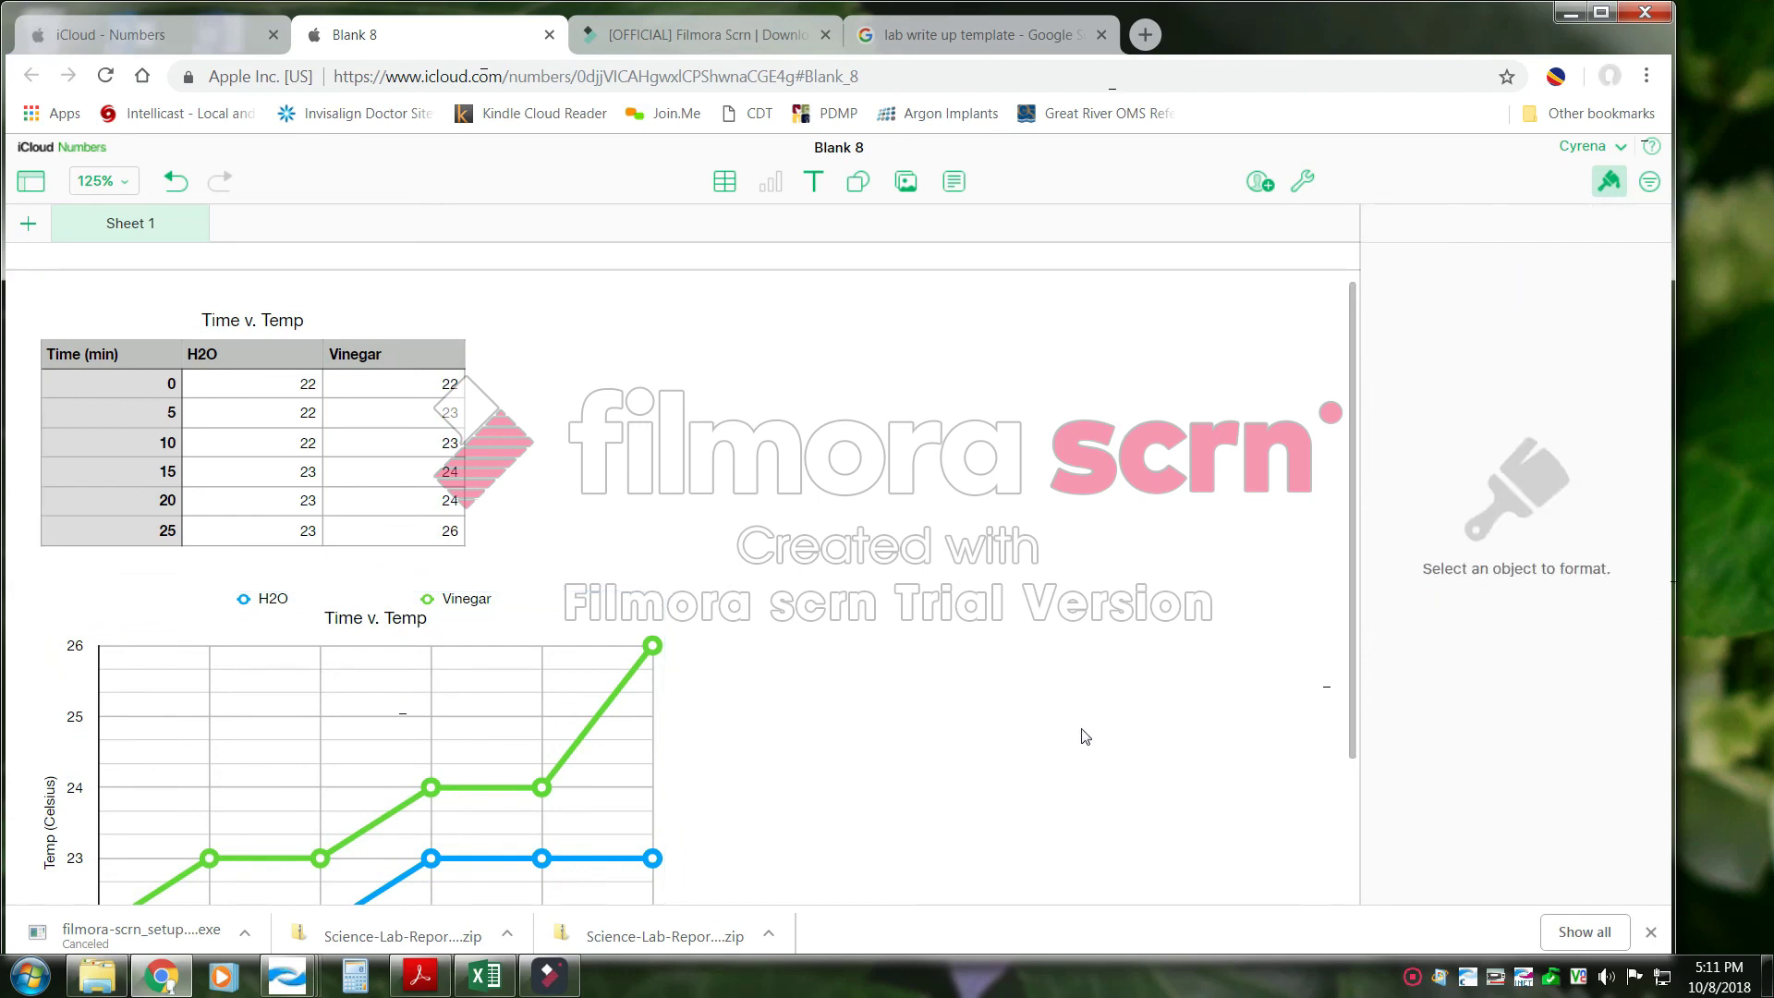
scroll(1080, 719, down, 2)
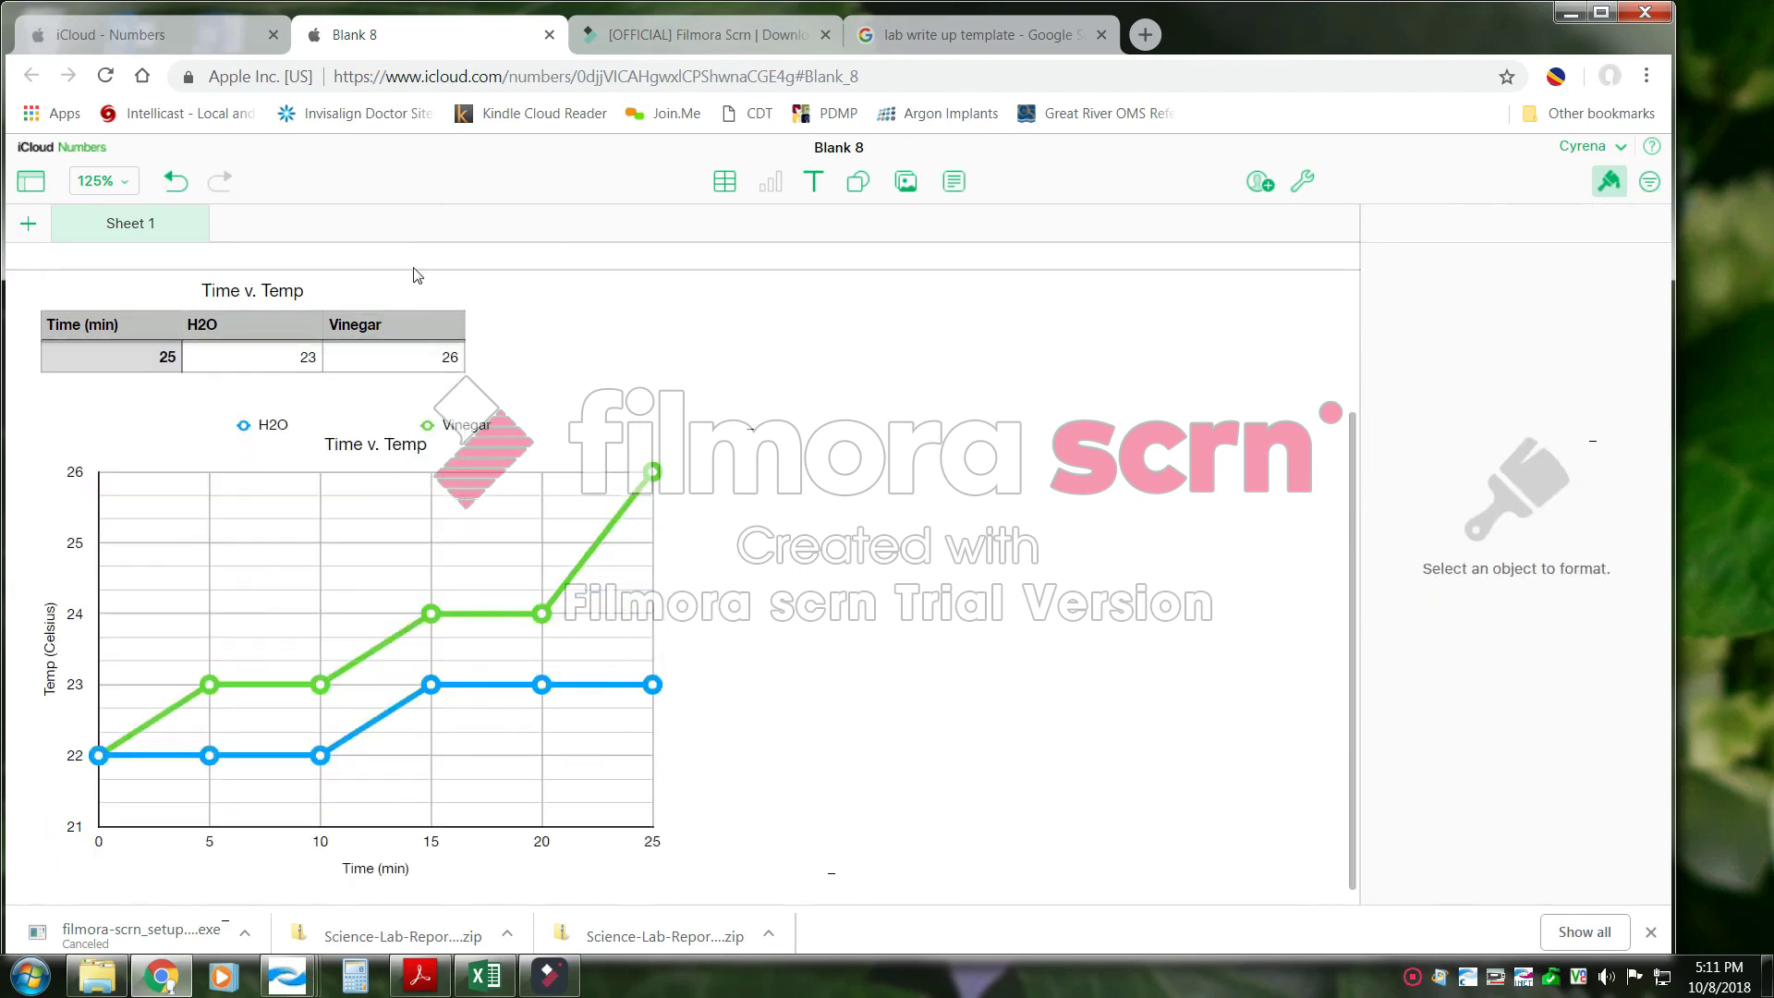